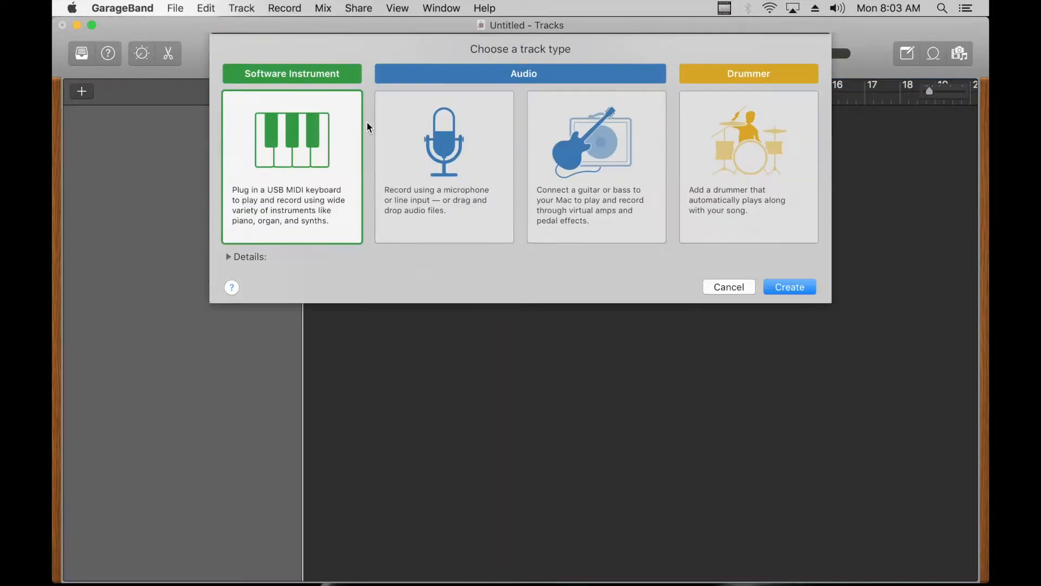
Step: Create a software instrument track and play a few test notes on its electric piano with Musical Typing
double_click(350, 208)
drag(343, 126, 519, 208)
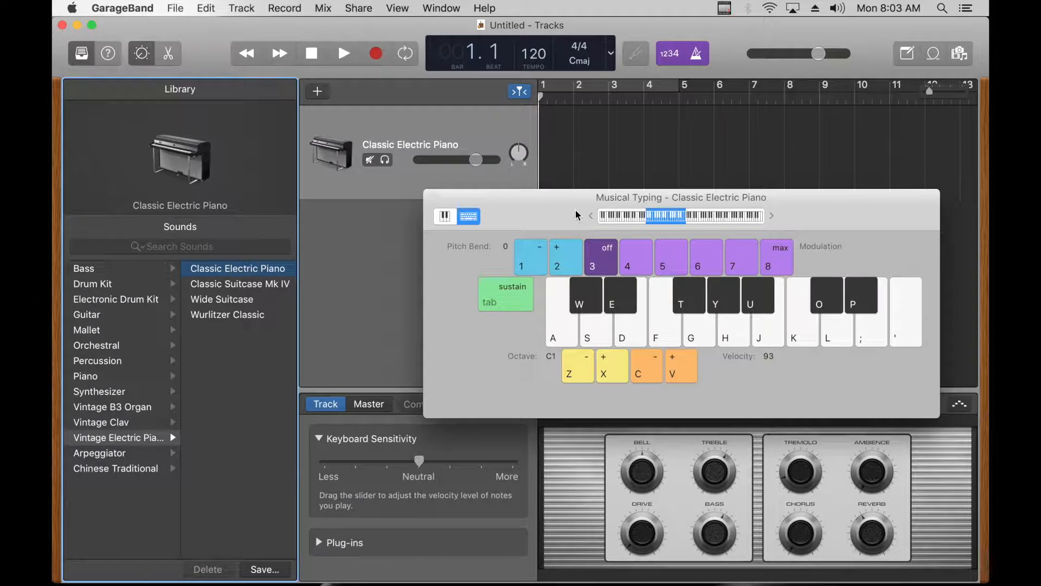
key(f)
key(s)
key(d)
key(f)
key(s)
key(d)
Step: Load the Brooklyn drum kit on the track and audition its different drum sounds with Musical Typing
click(106, 284)
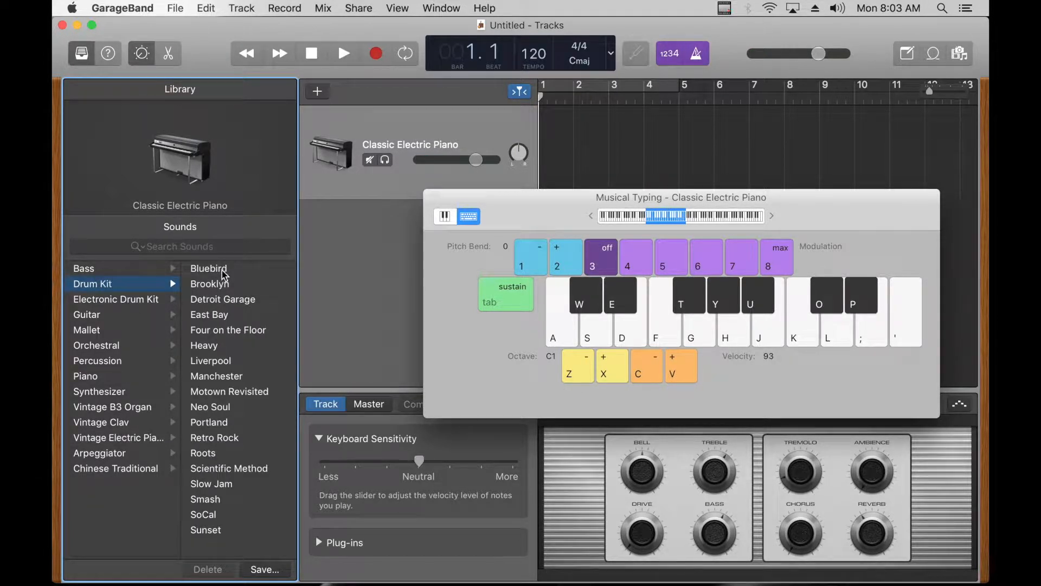
click(224, 285)
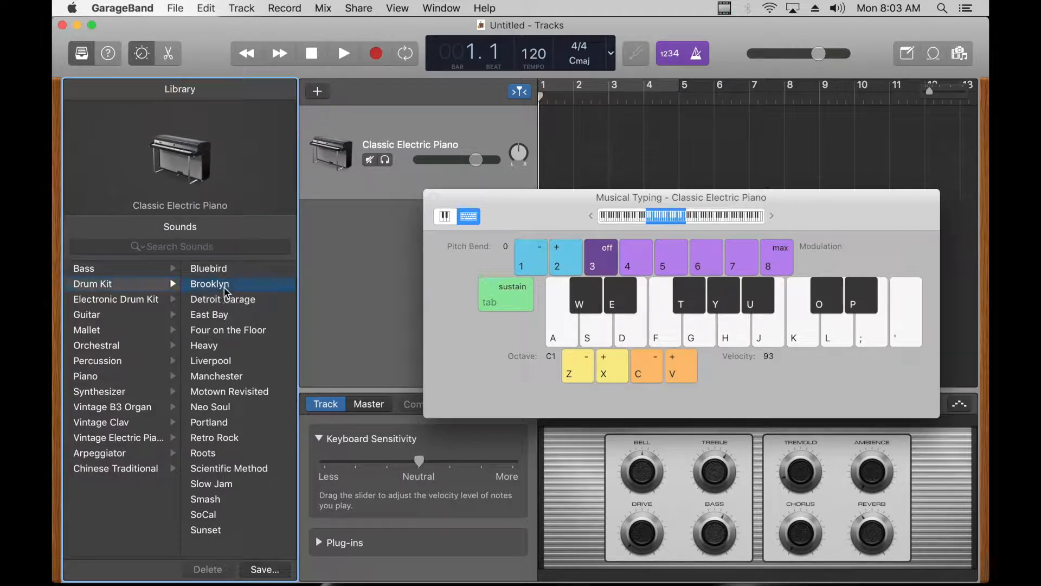
key(f)
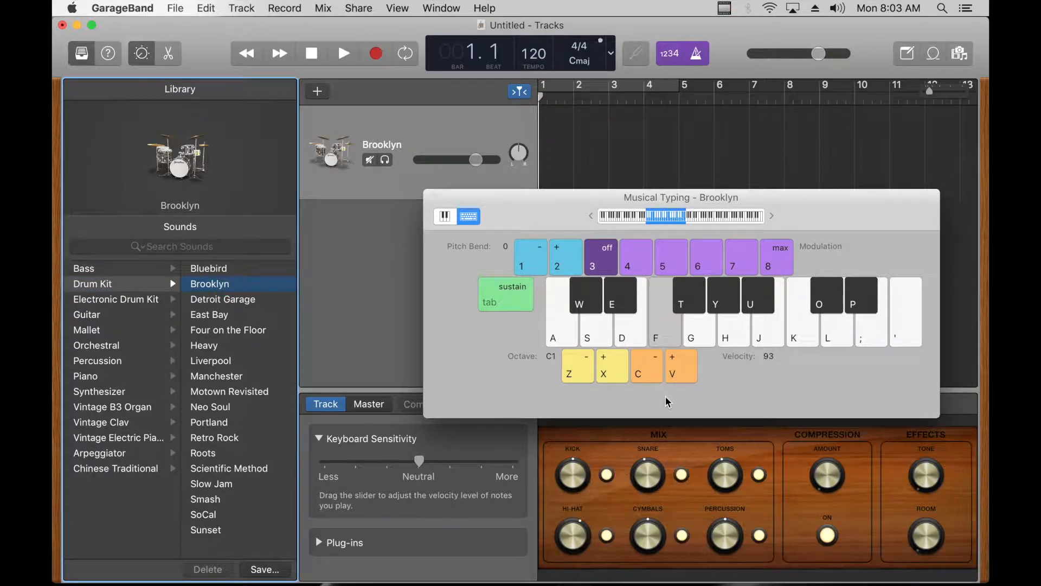
key(g)
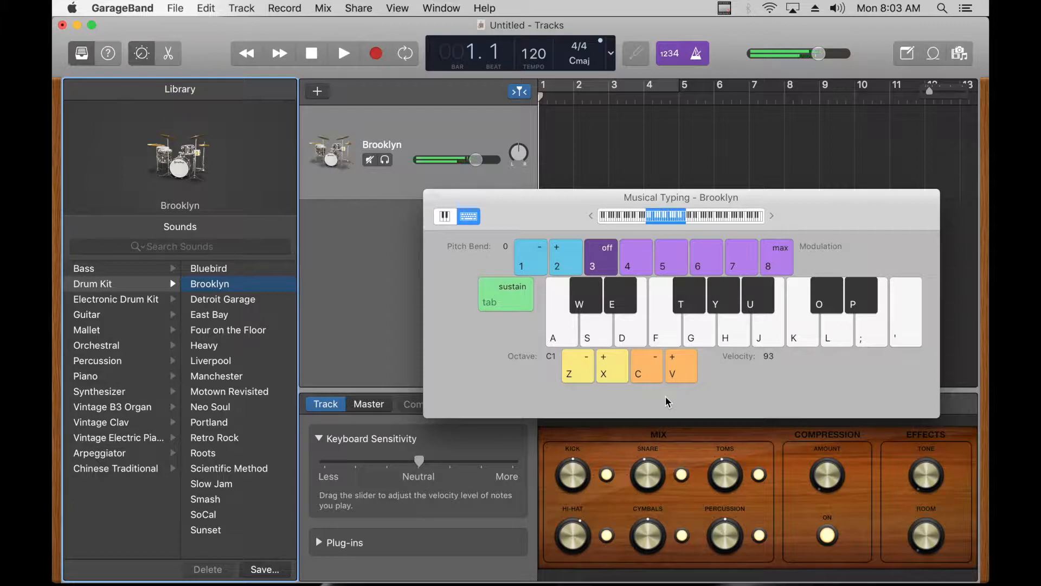
key(r)
key(space)
key(space)
key(space)
key(e)
key(e)
key(e)
key(w)
key(w)
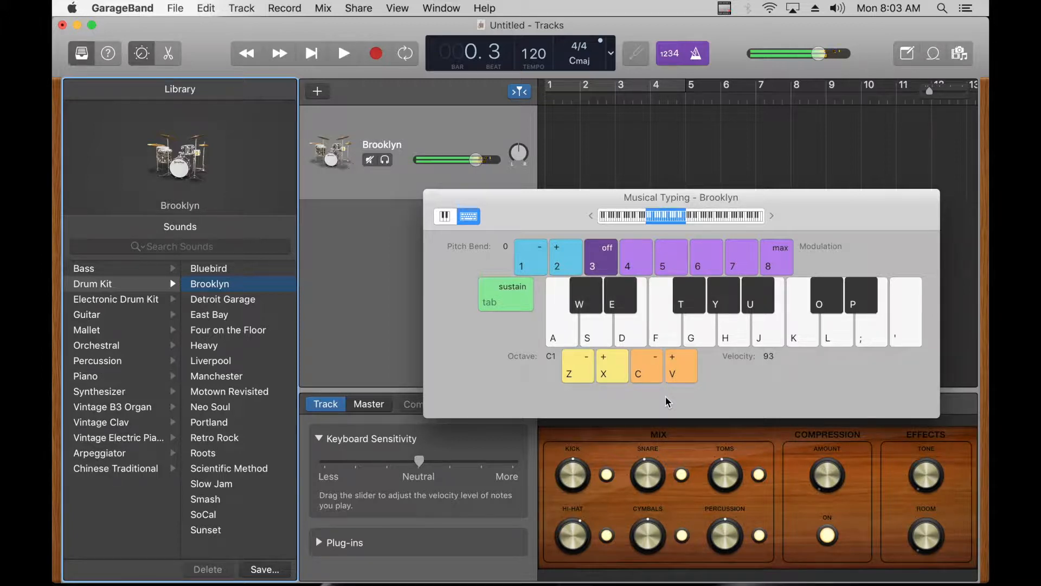
key(s)
key(a)
Step: Set the project tempo to 95 and rename the drum track Kick
double_click(538, 53)
text(95)
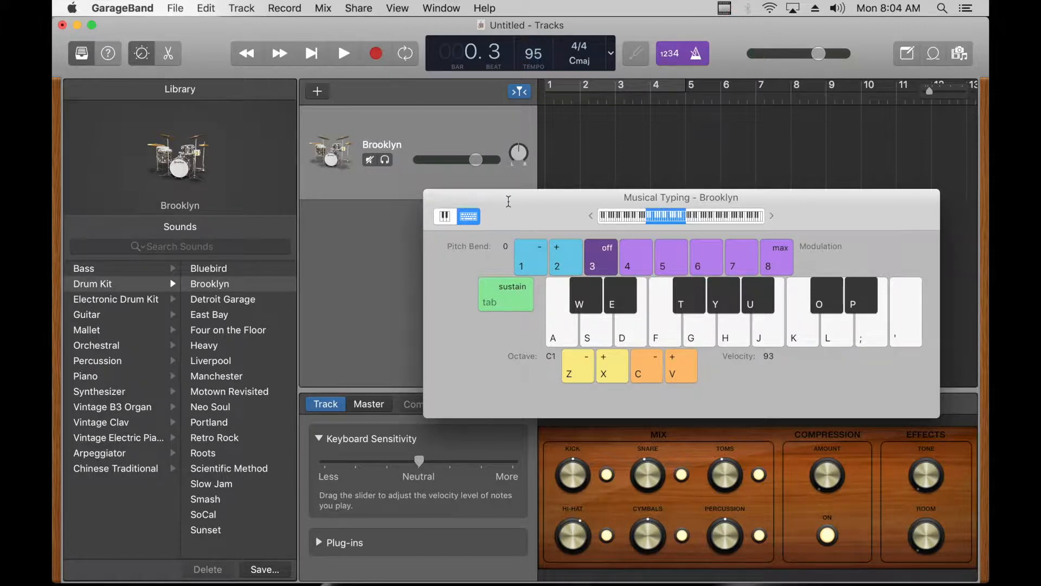
click(383, 151)
click(385, 150)
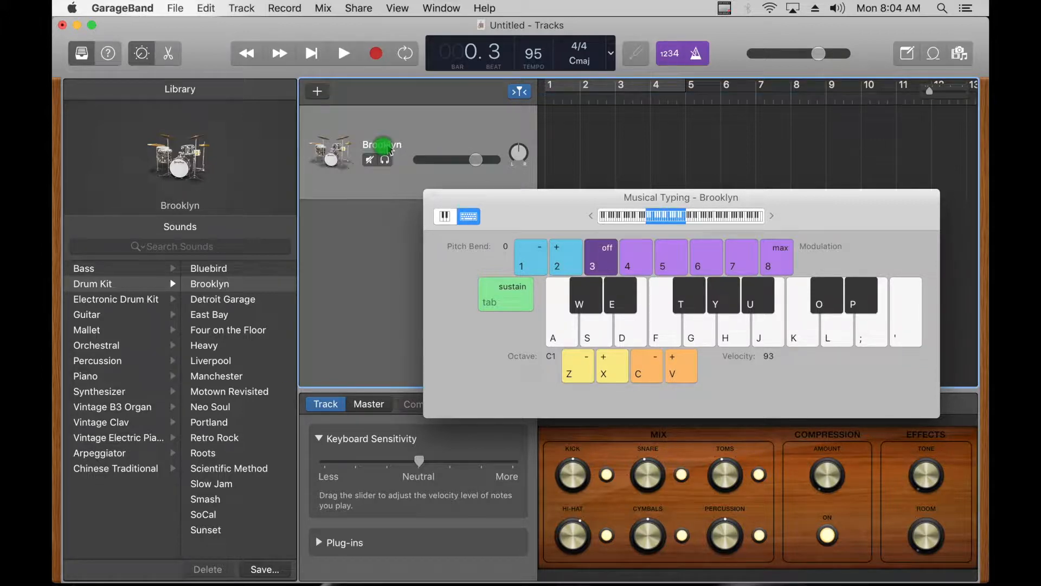
double_click(388, 144)
text(Kick)
key(Return)
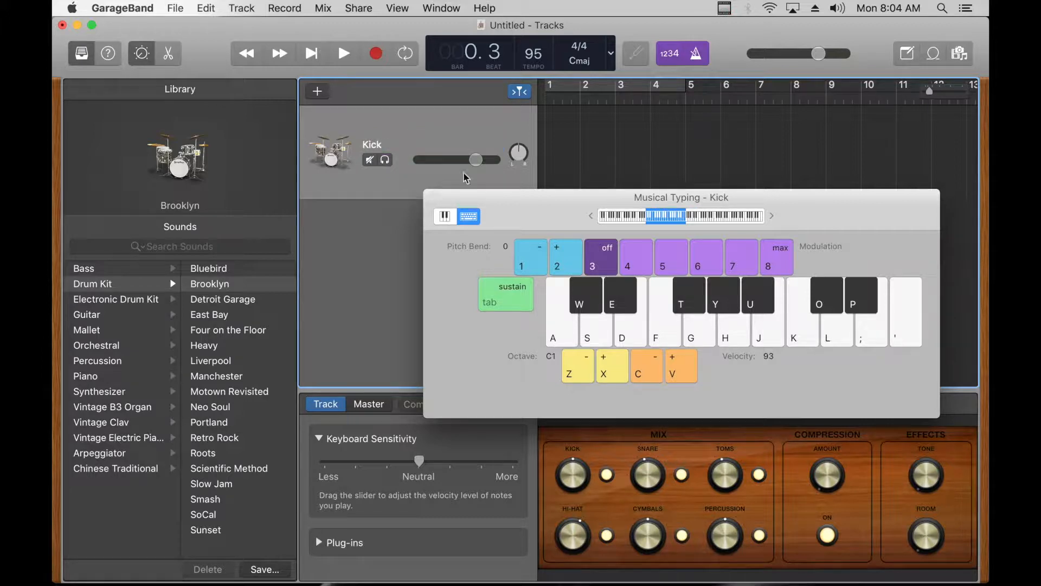
Step: Record six kick hits on beats 2 and 4 of bars 1 to 3 on the Kick track, then close Musical Typing
drag(512, 205, 511, 194)
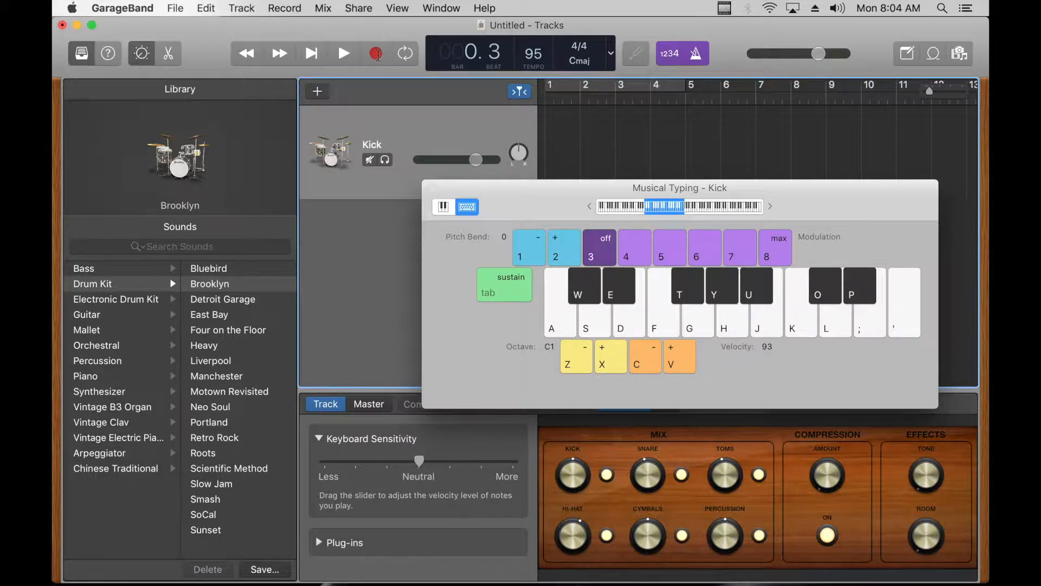
click(377, 56)
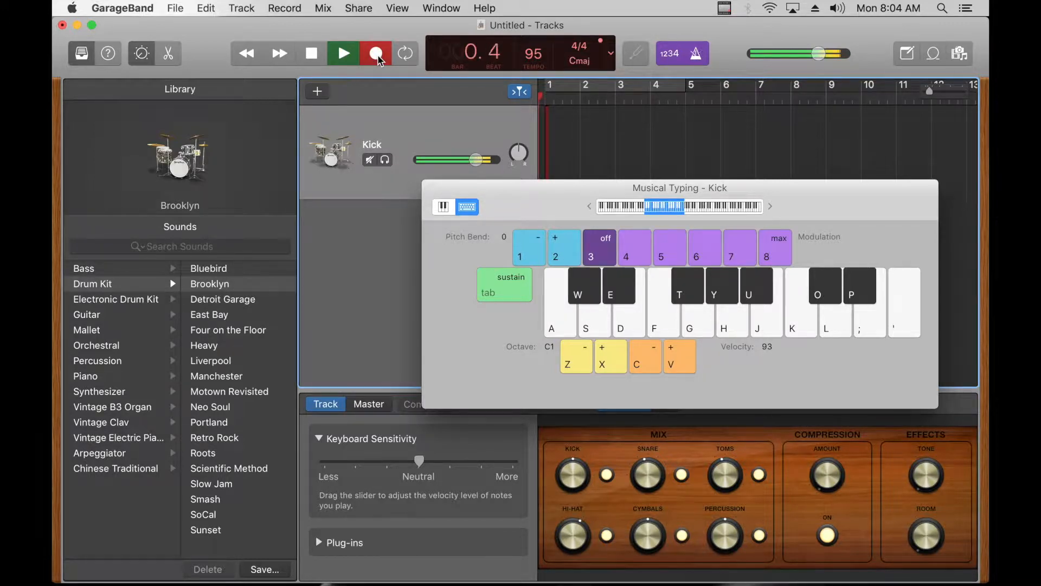
key(a)
key(a)
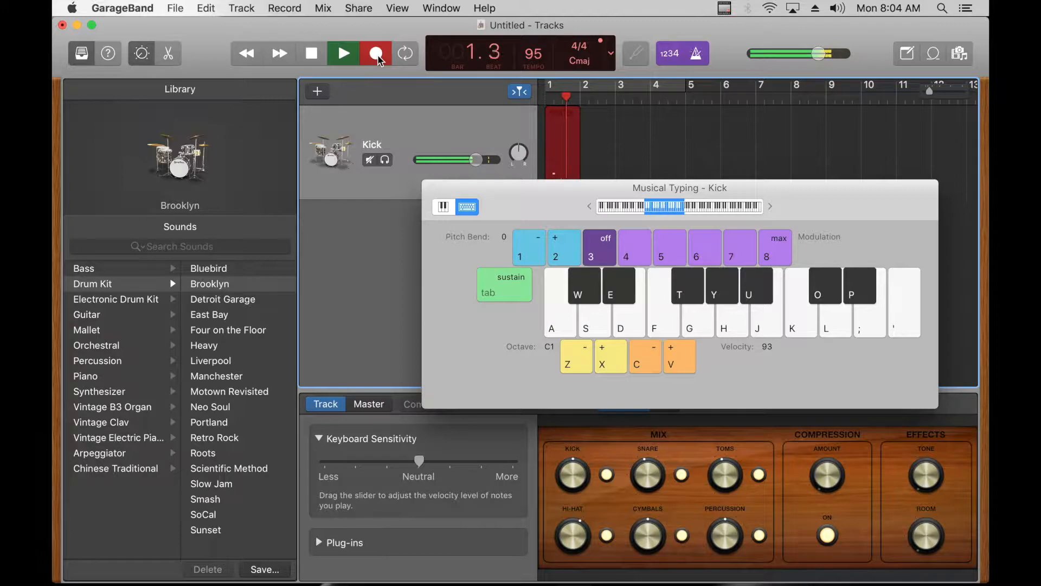
key(a)
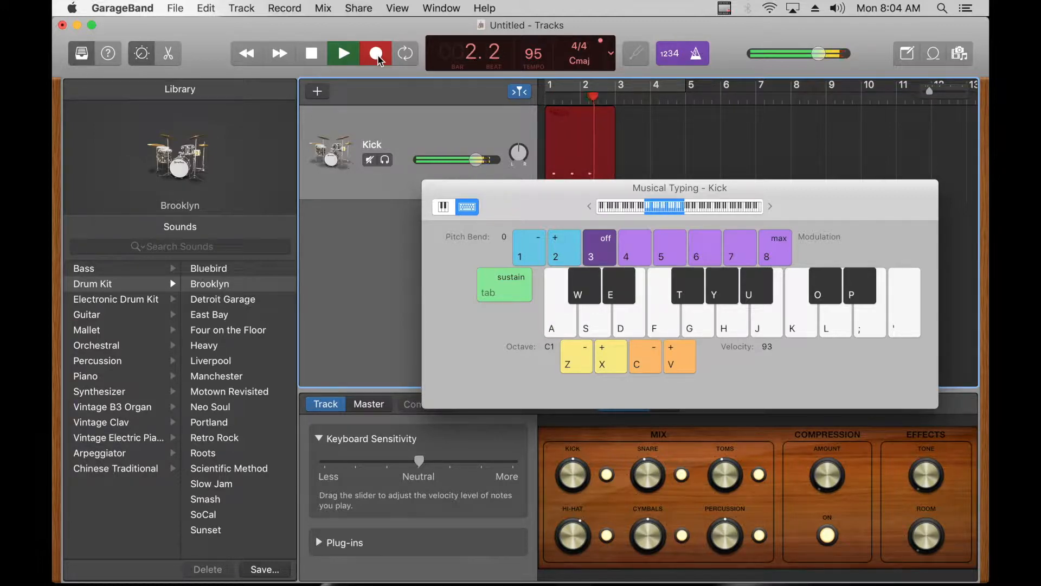
key(a)
key(a)
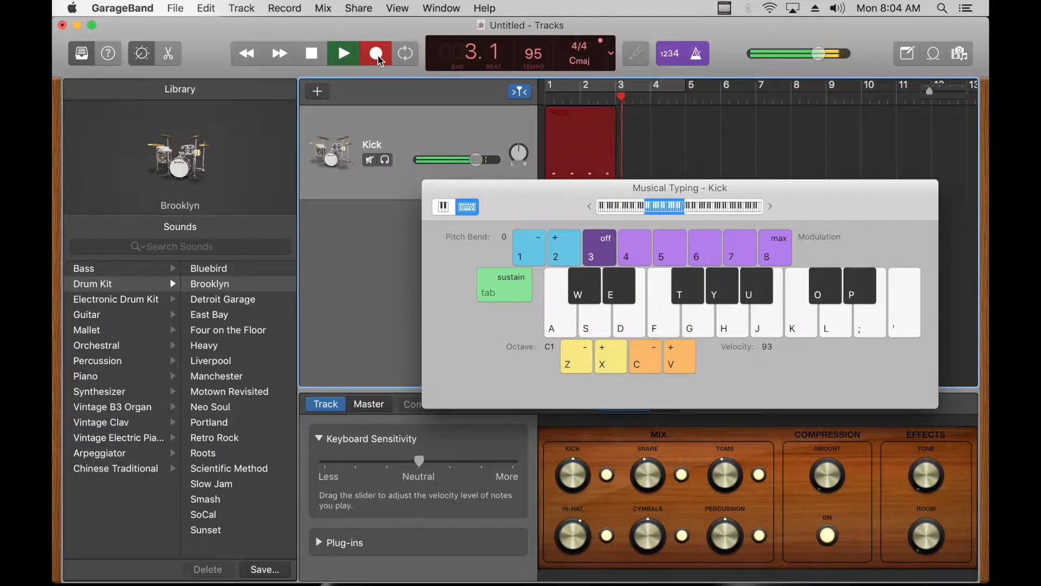
key(a)
key(space)
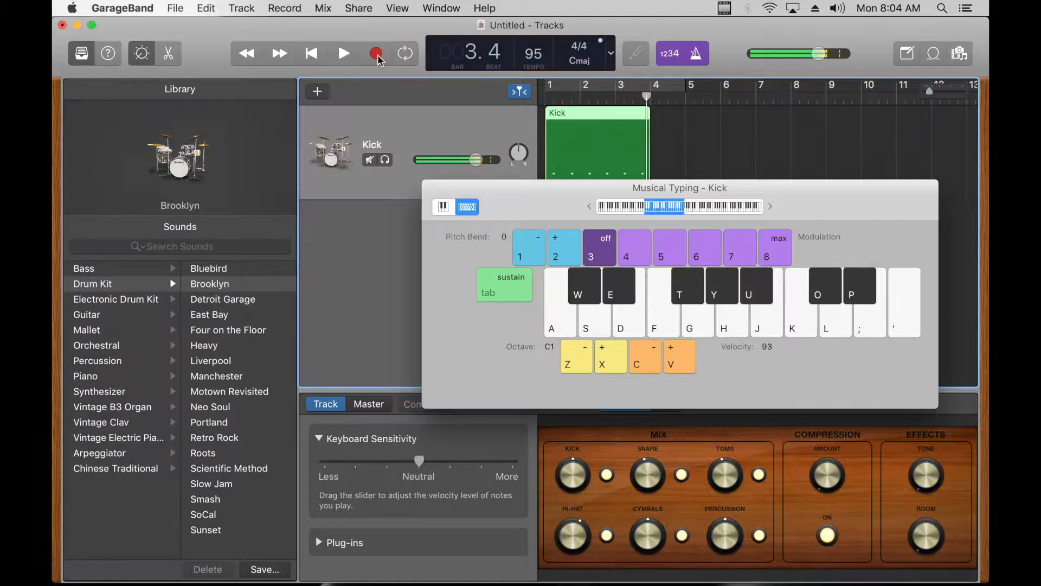
click(431, 189)
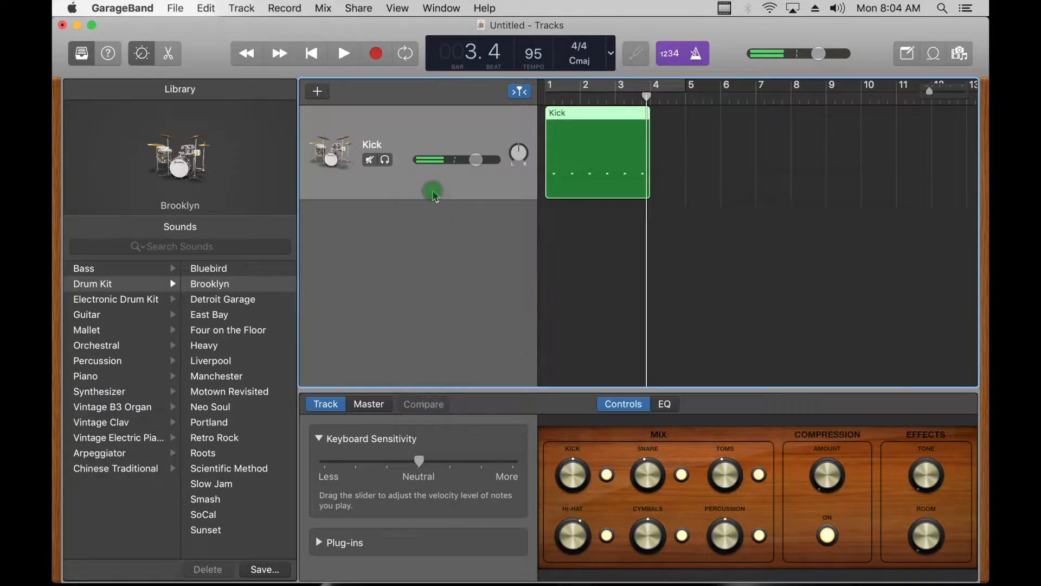
Step: Turn off the metronome and play back the recorded kick region from the start
click(695, 57)
key(Return)
key(space)
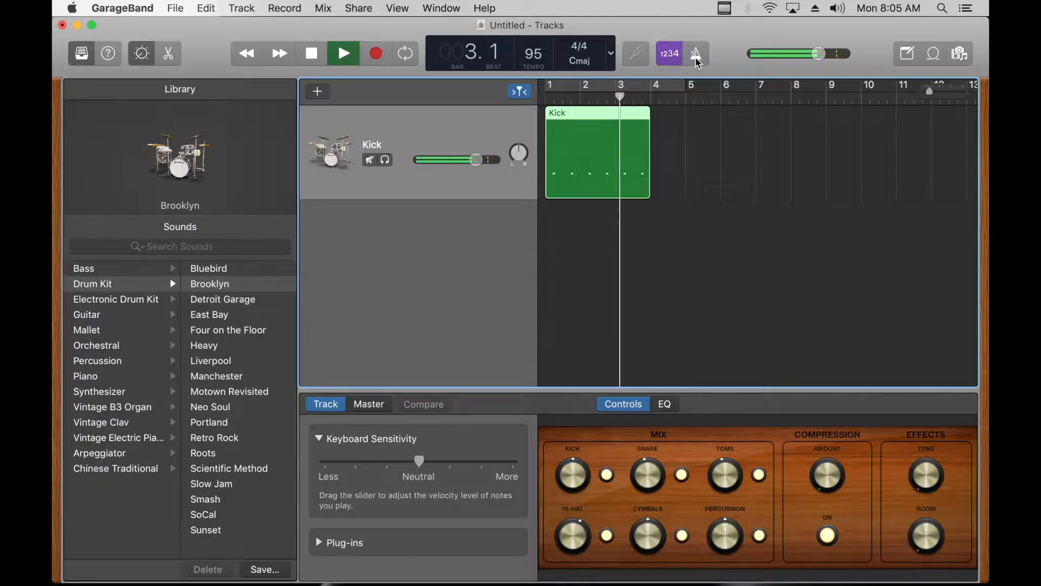
key(space)
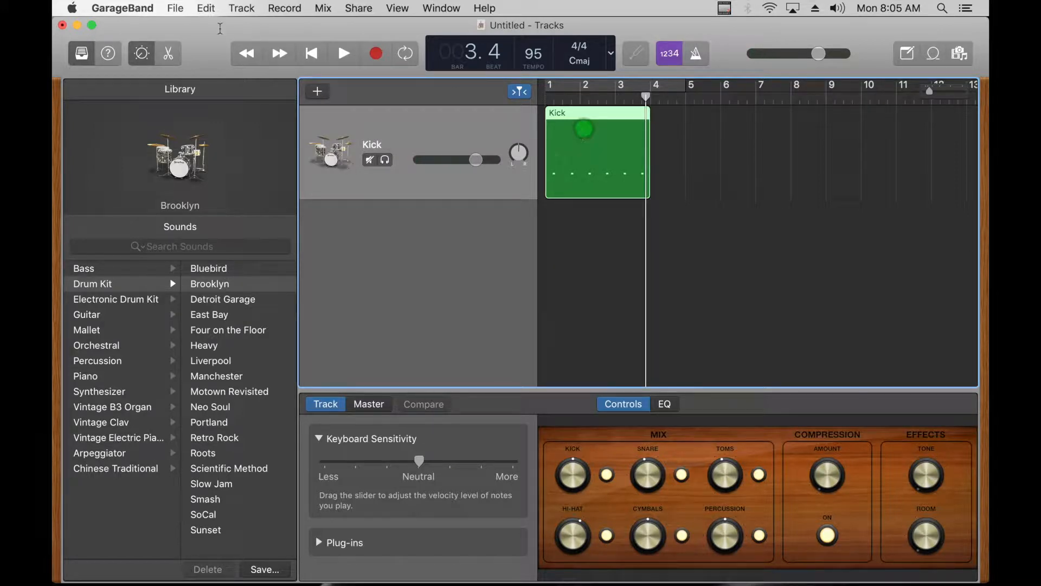
Step: Select all six kick notes in the Piano Roll and quantize their timing to 1/16 Note
key(e)
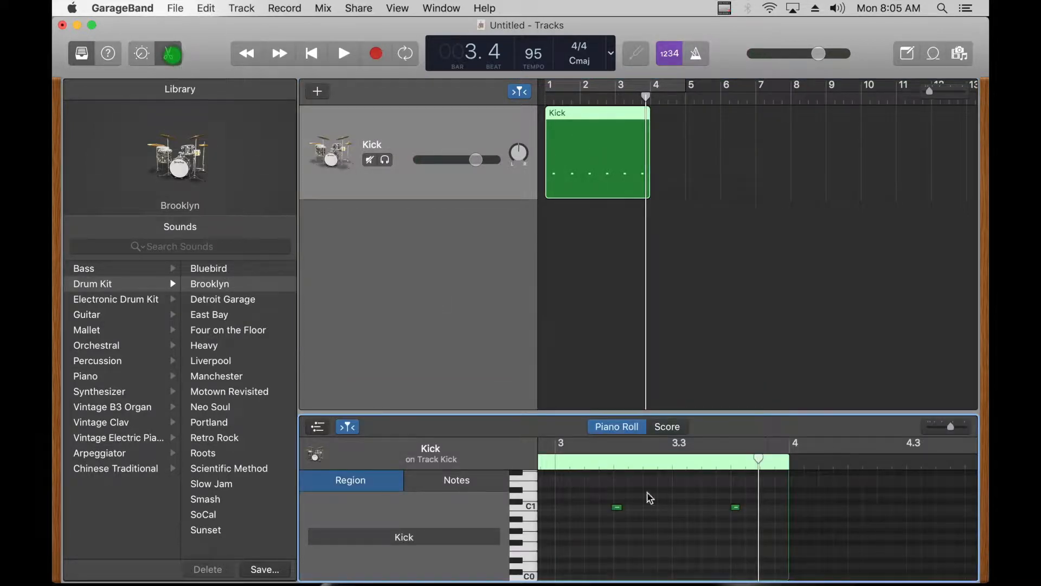
drag(950, 428, 945, 434)
scroll(795, 493, left, 5)
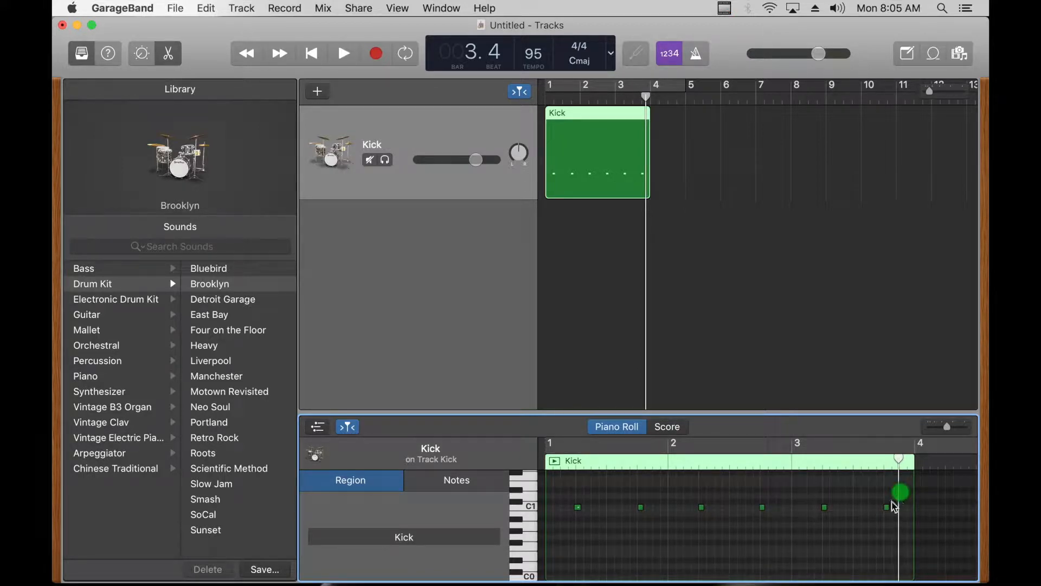
drag(901, 495, 572, 523)
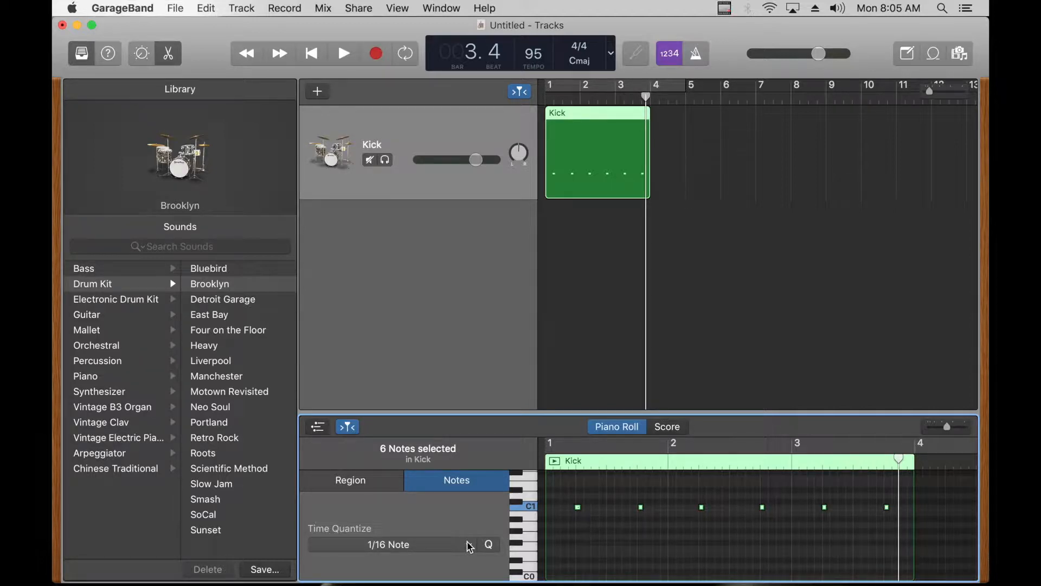
click(469, 545)
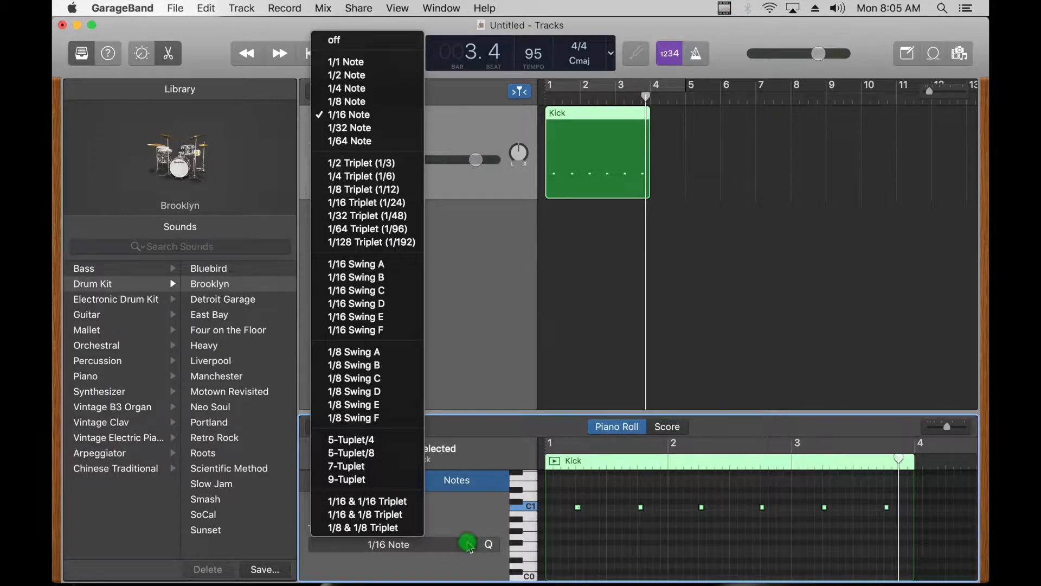
click(352, 115)
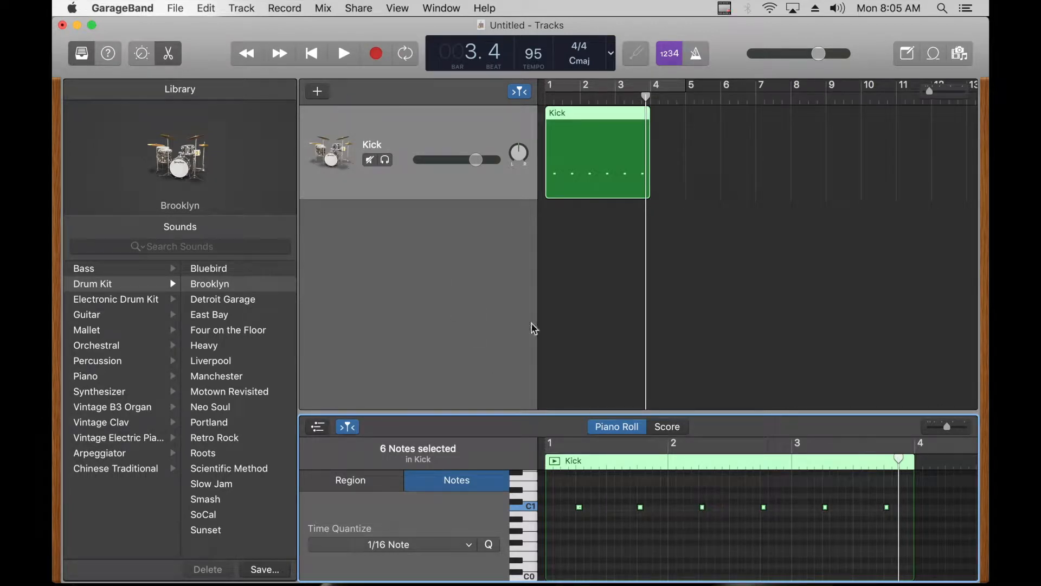
Step: Listen to the quantized kick pattern from the start and return the playhead to bar 1
key(Return)
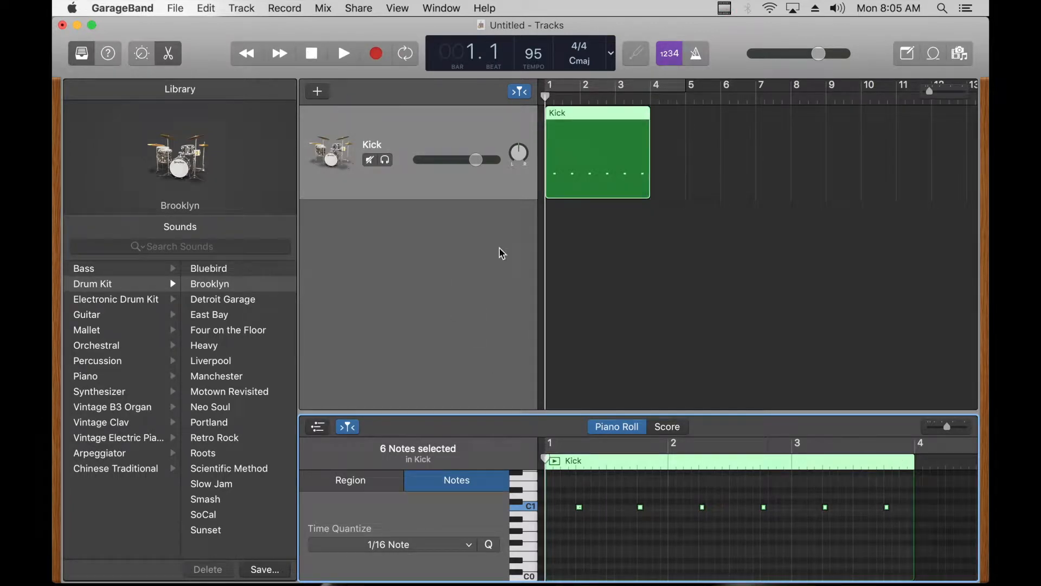
key(space)
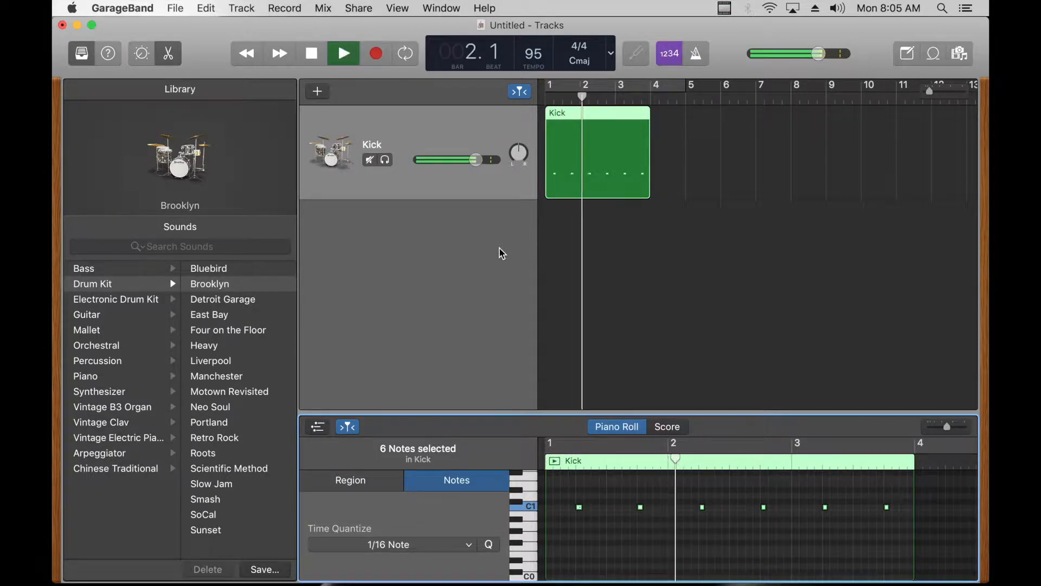
key(space)
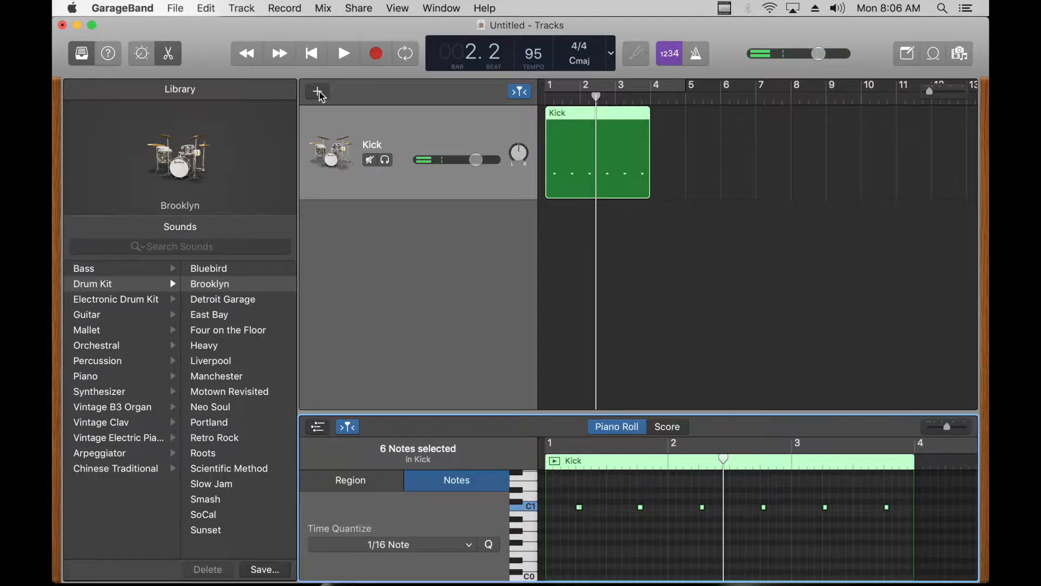
click(556, 96)
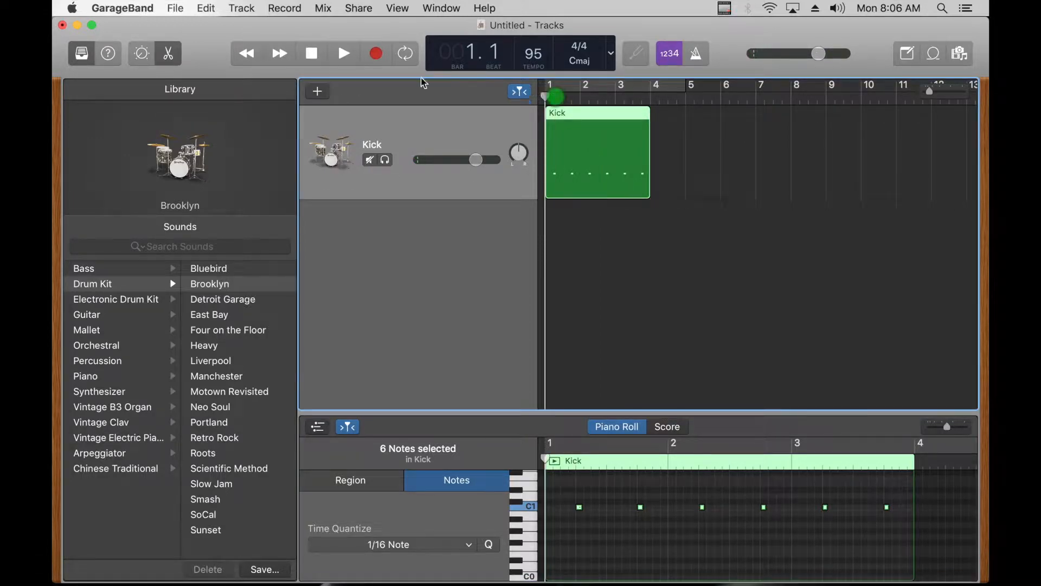
Step: Add a second software instrument track and name it Snare
click(318, 92)
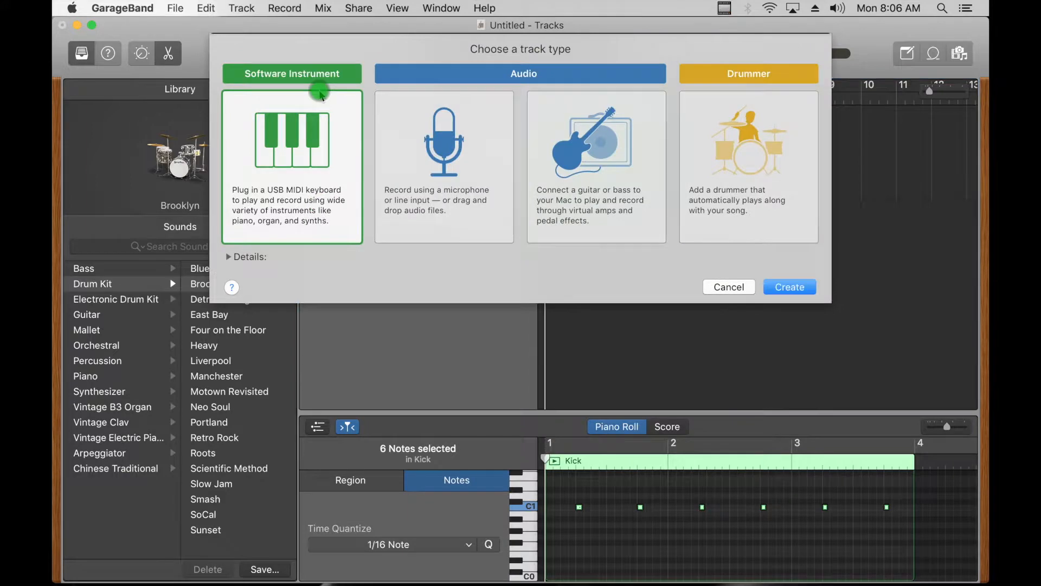
double_click(320, 95)
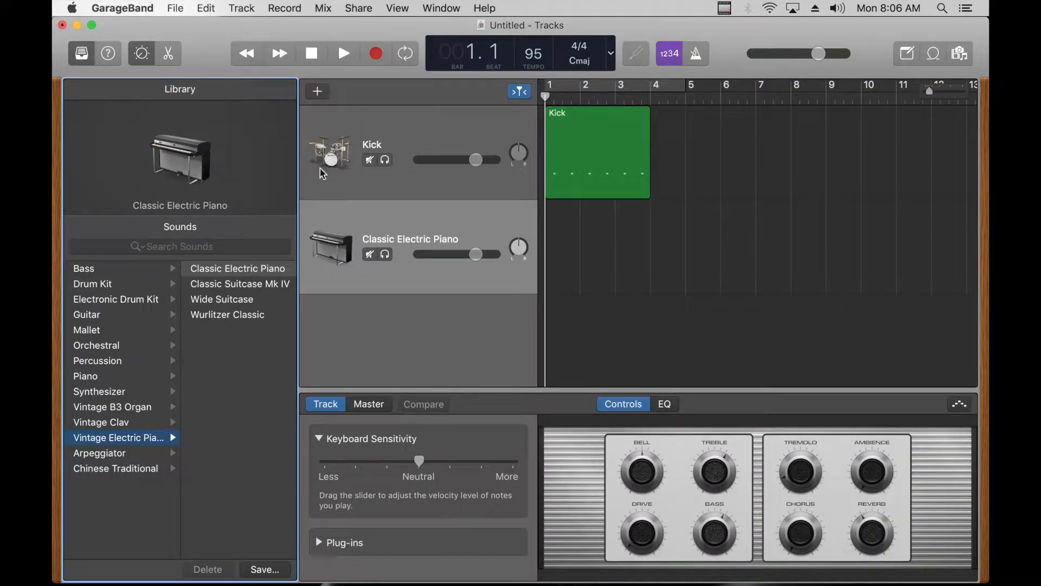
double_click(415, 237)
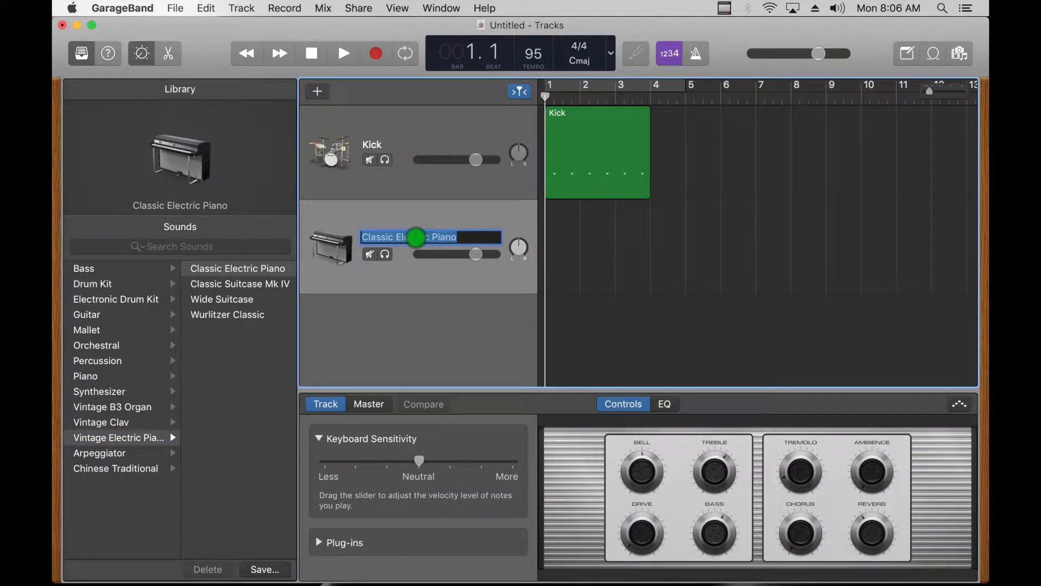
text(Snare)
key(Return)
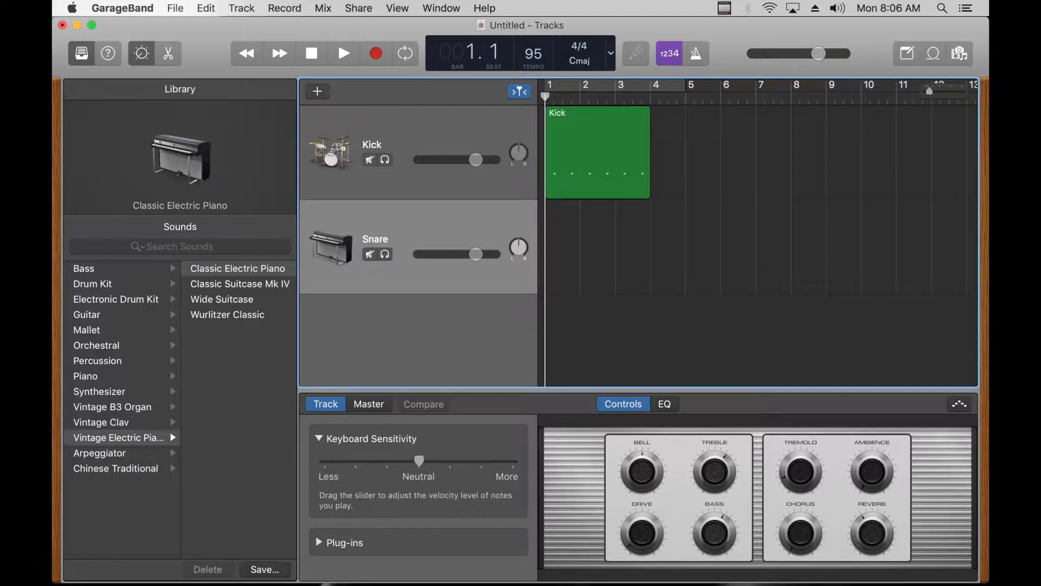
Step: Load the Crate Digger electronic drum kit on the Snare track and audition a drum sound with Musical Typing
click(123, 298)
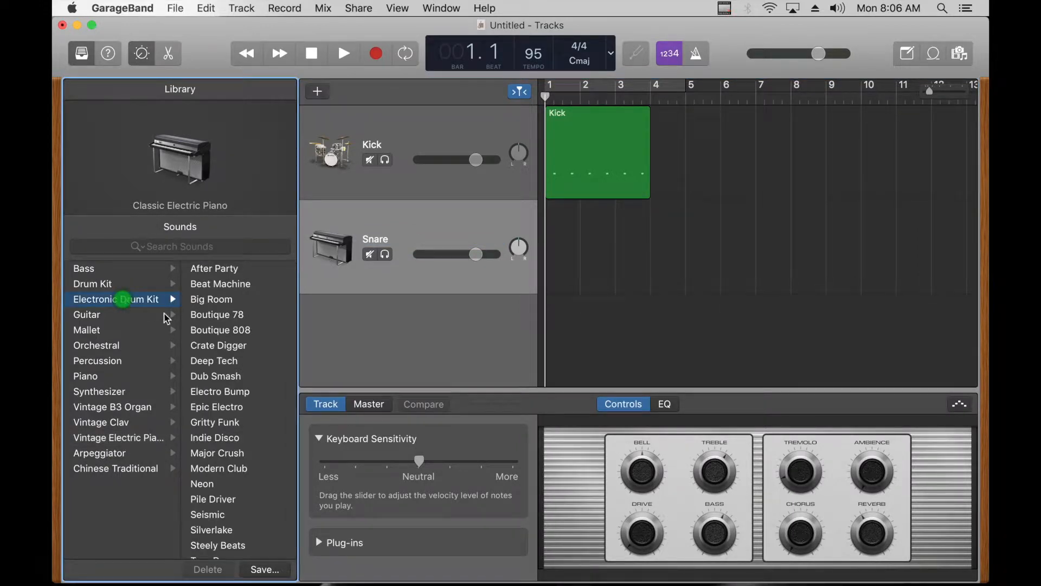
click(221, 345)
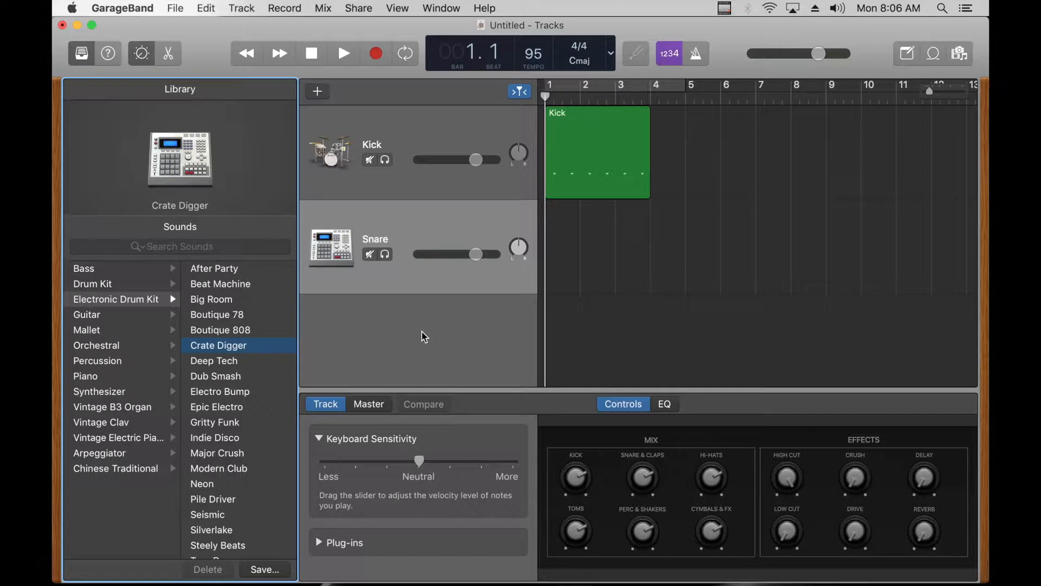
key(super+k)
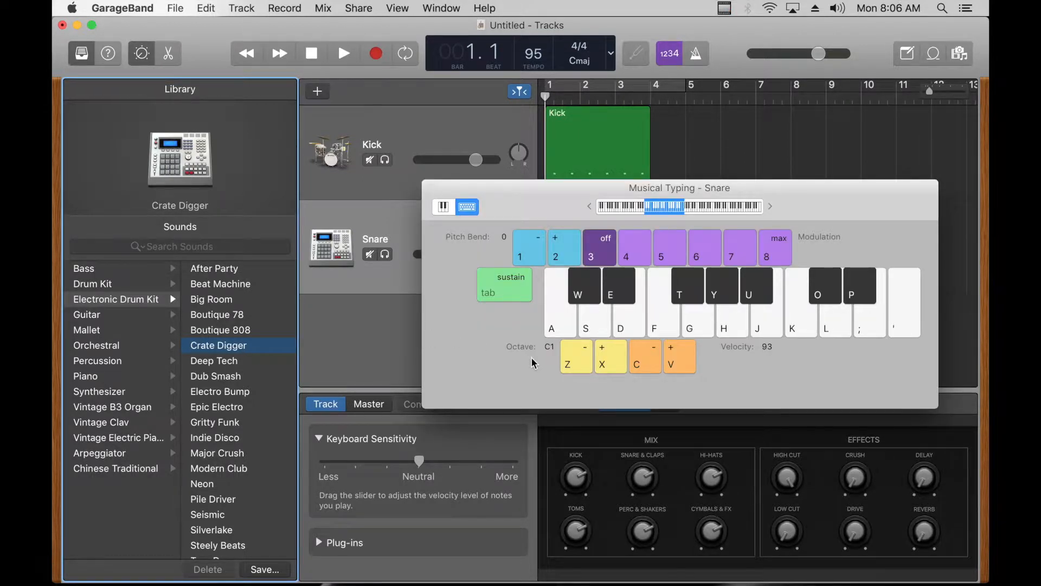
key(s)
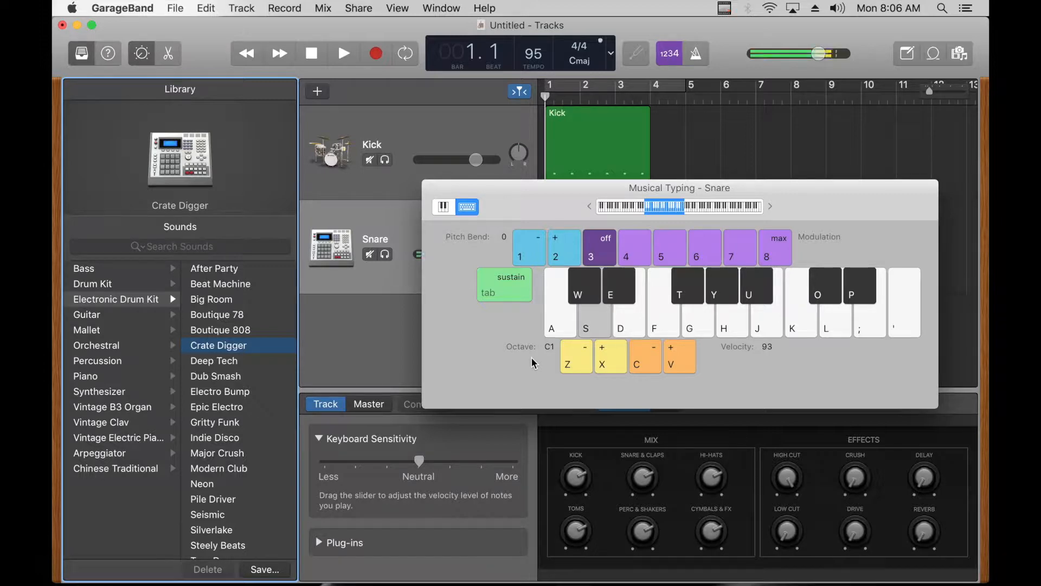
Step: Move the Musical Typing window aside and turn on the metronome for the snare recording
drag(522, 184, 468, 161)
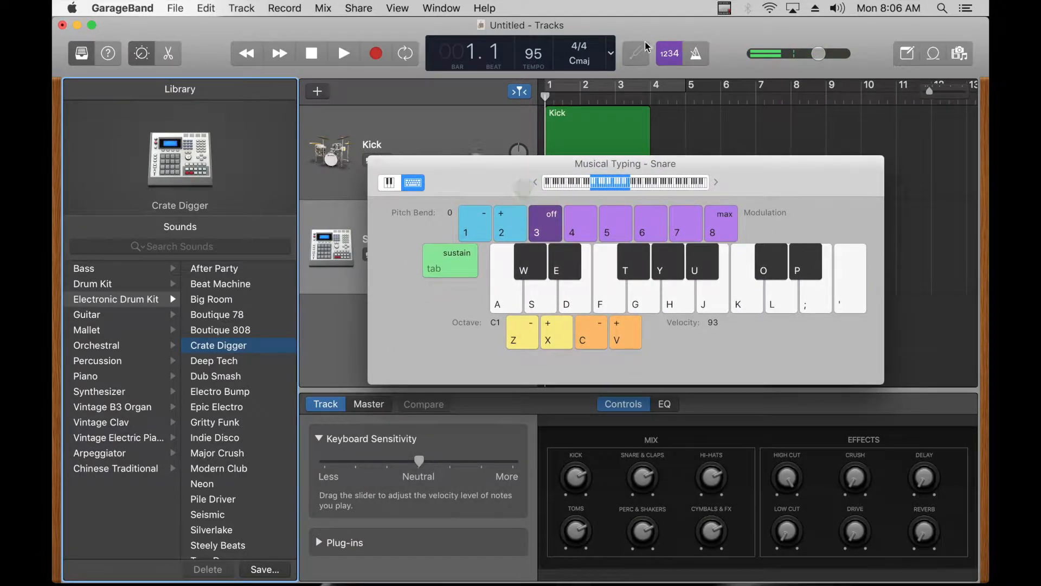
click(699, 53)
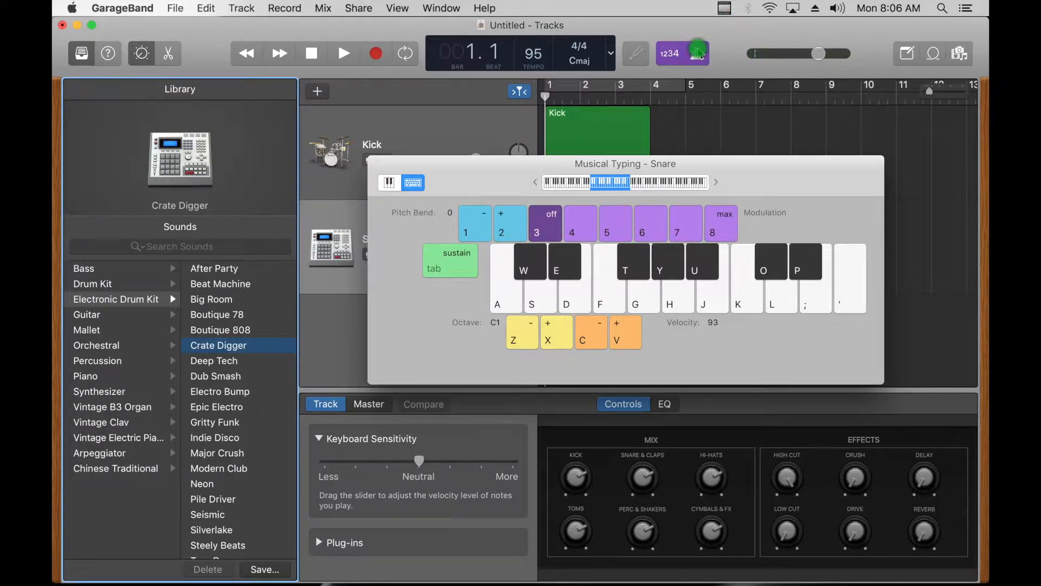
click(376, 54)
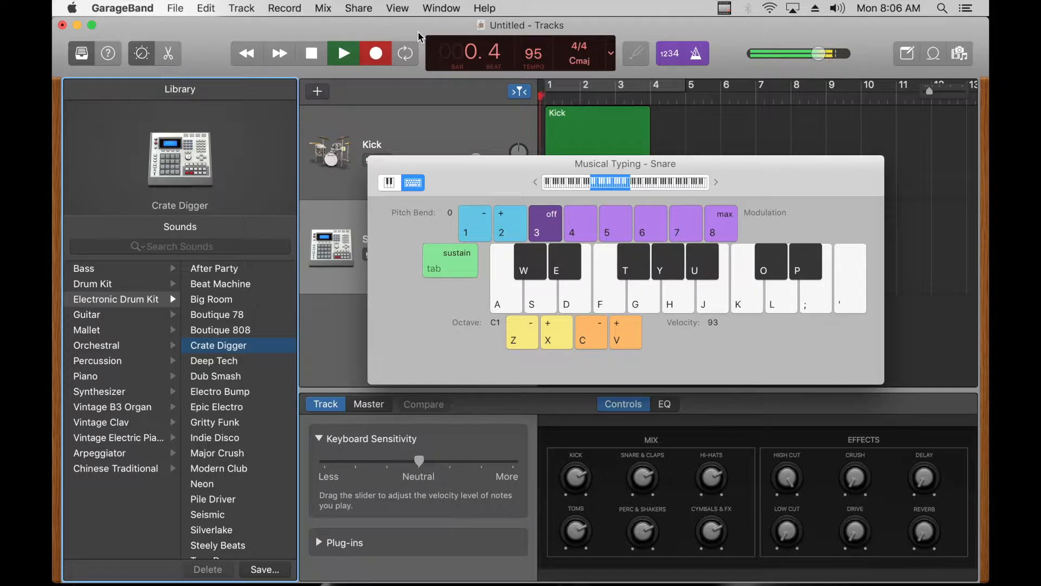
key(s)
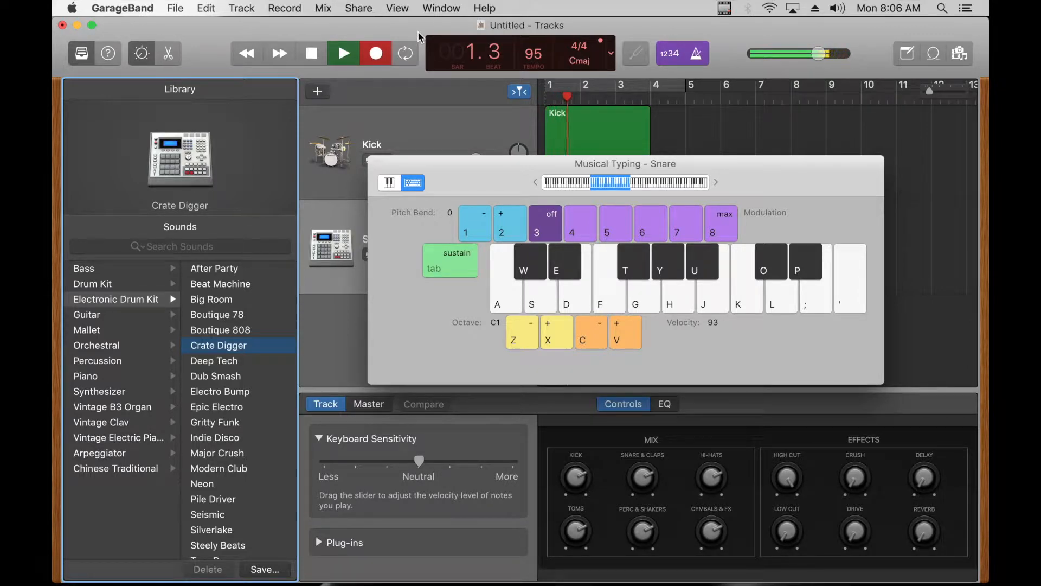
key(space)
drag(484, 172, 592, 320)
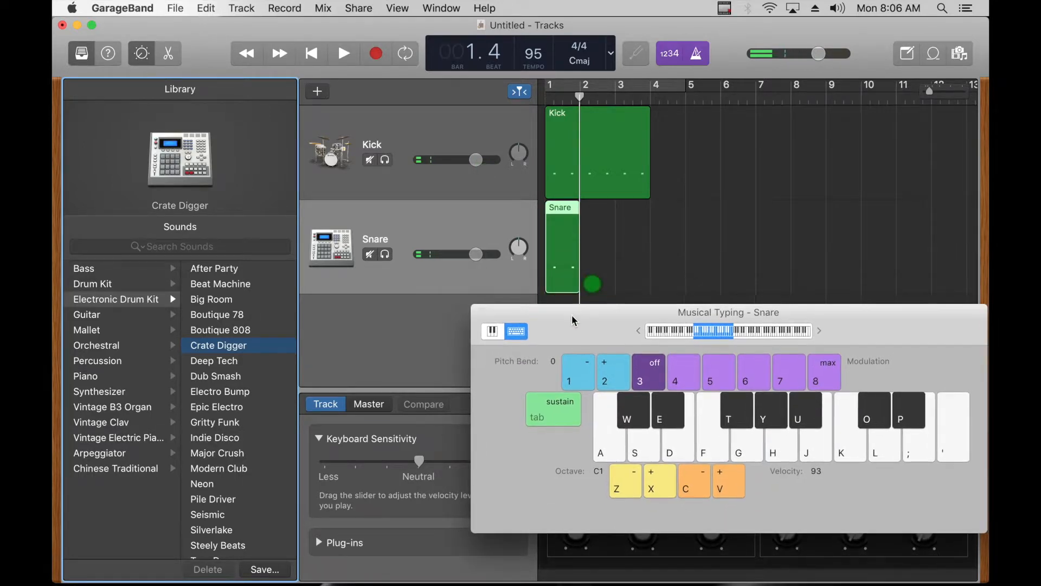
click(568, 216)
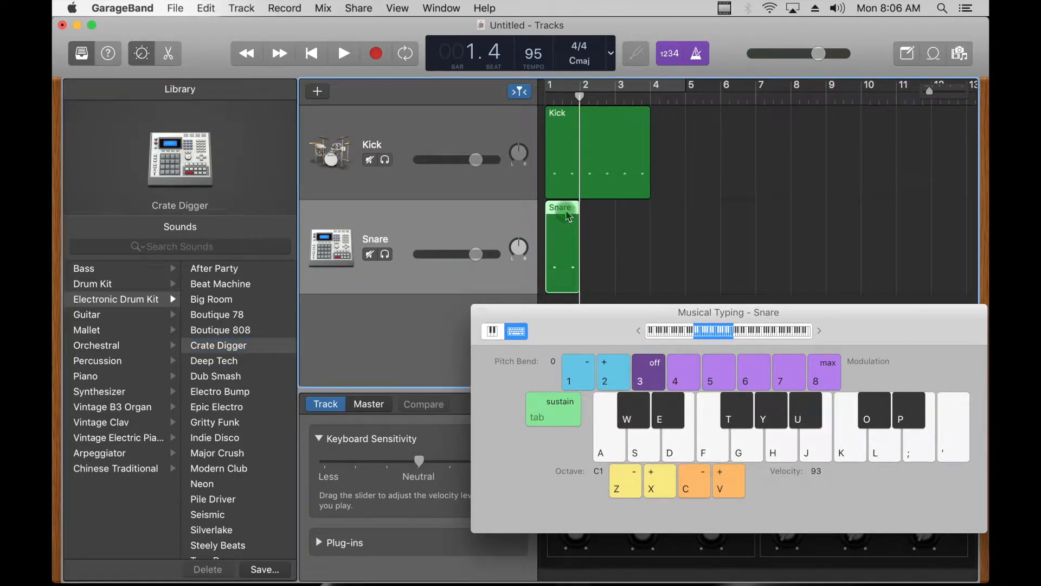
key(Delete)
Step: Record six snare hits over bars 1 to 3 of the Snare track with Musical Typing and close its window
drag(578, 312, 527, 227)
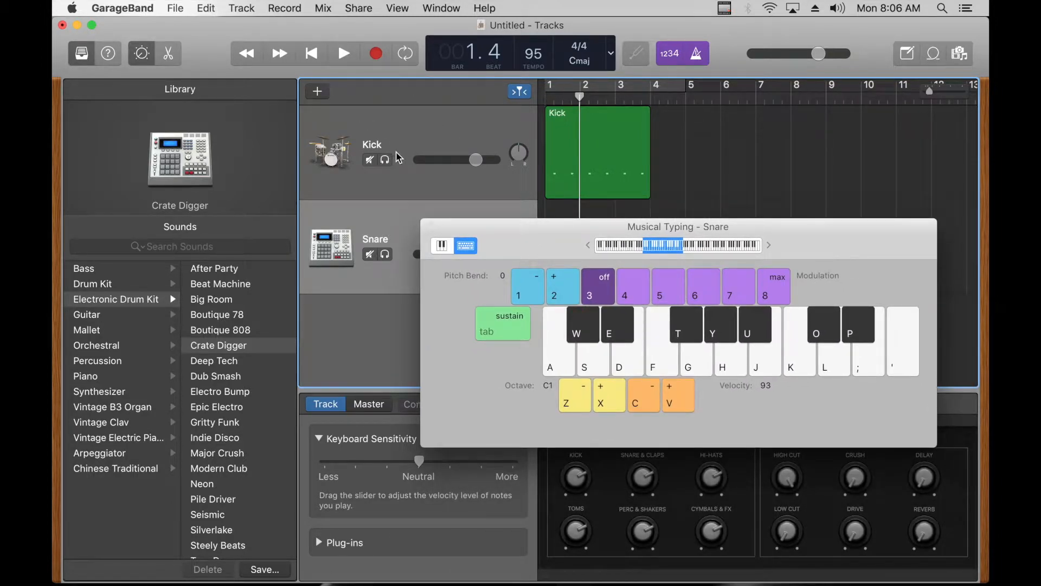
drag(539, 247, 547, 209)
key(Return)
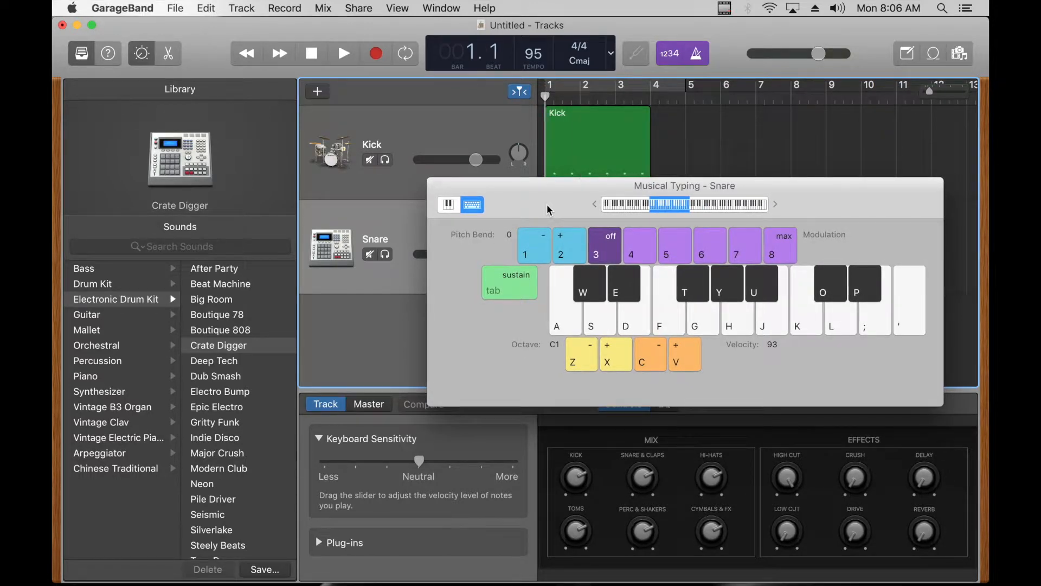
click(375, 54)
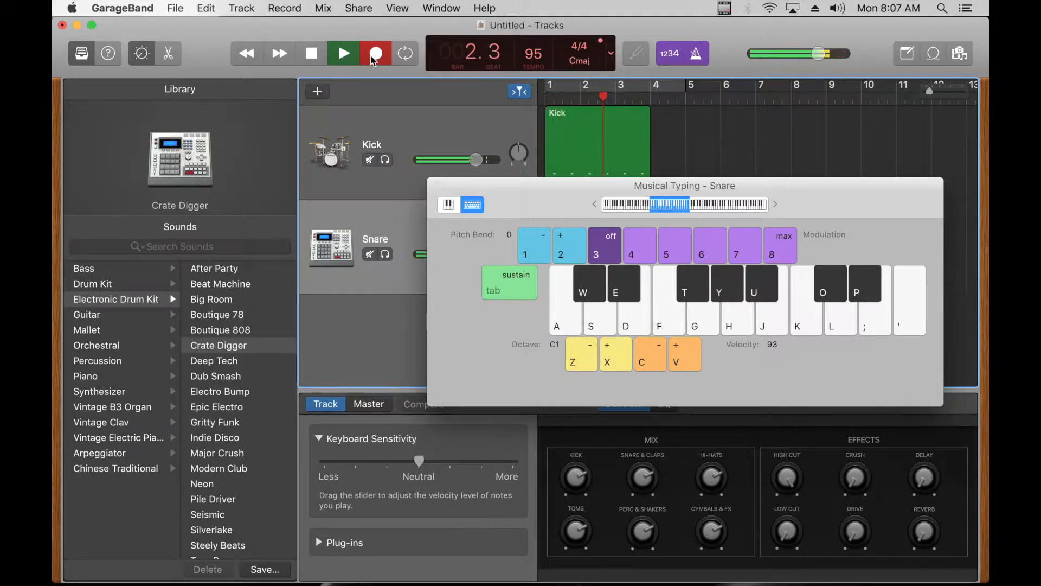
key(s)
key(s)
click(374, 60)
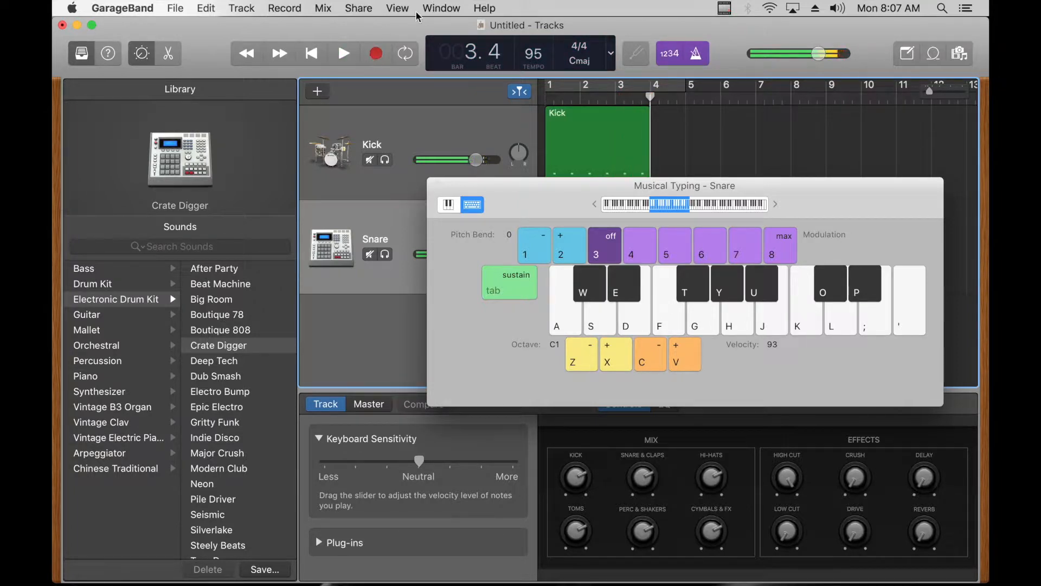
click(435, 186)
Step: Turn off the metronome and play the kick and snare together from bar 1
key(Return)
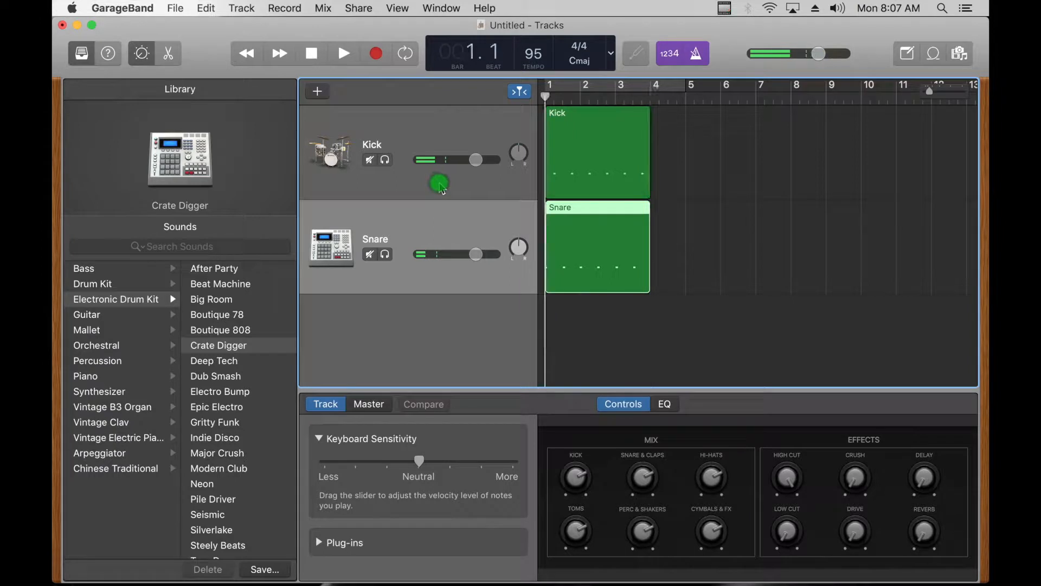
click(701, 56)
key(space)
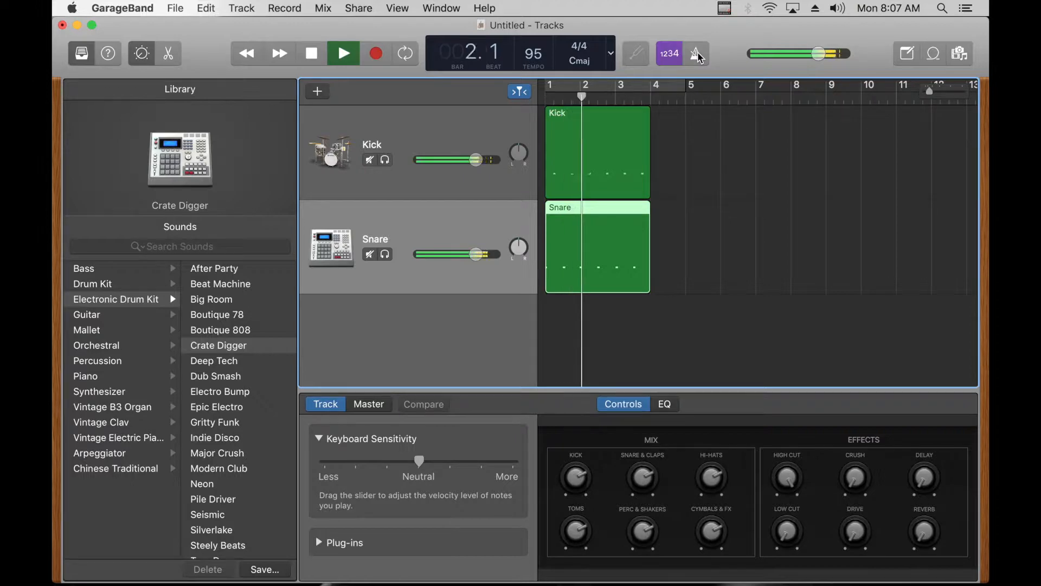
key(space)
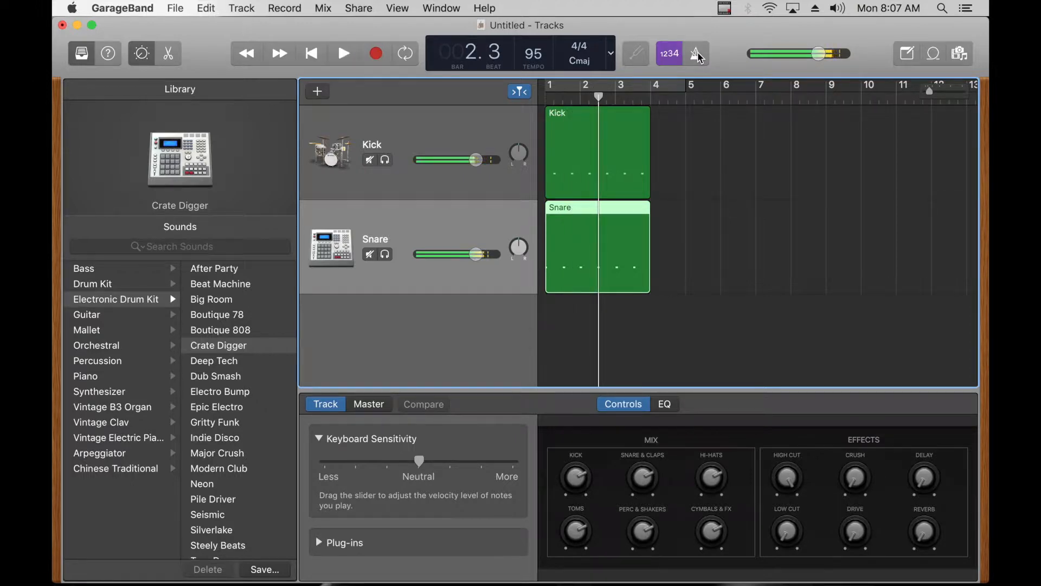
Step: Select all six notes of the Snare region in the Piano Roll and quantize their timing to 1/16 Note
click(572, 251)
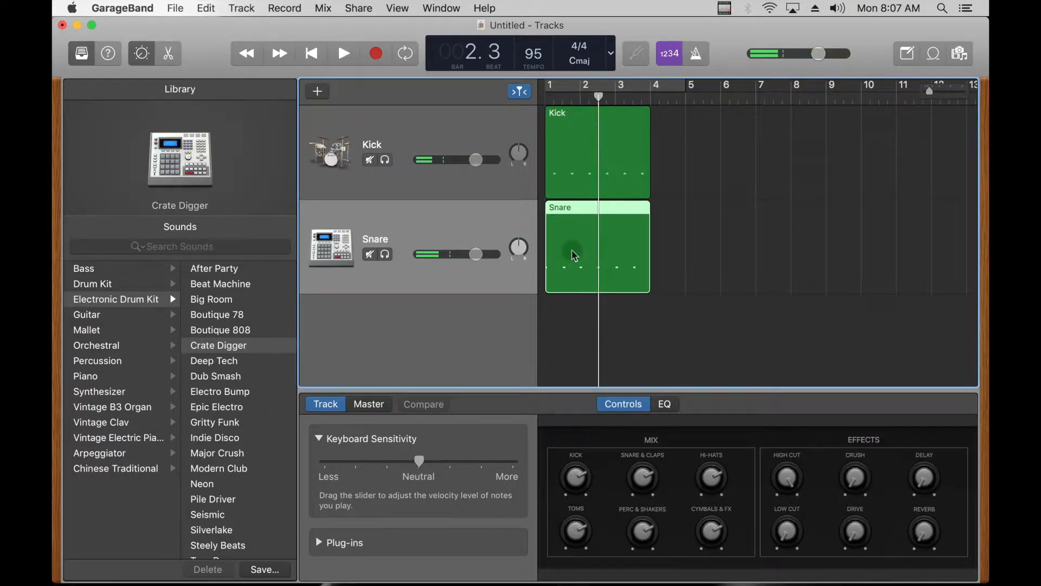
click(170, 53)
drag(869, 498, 549, 525)
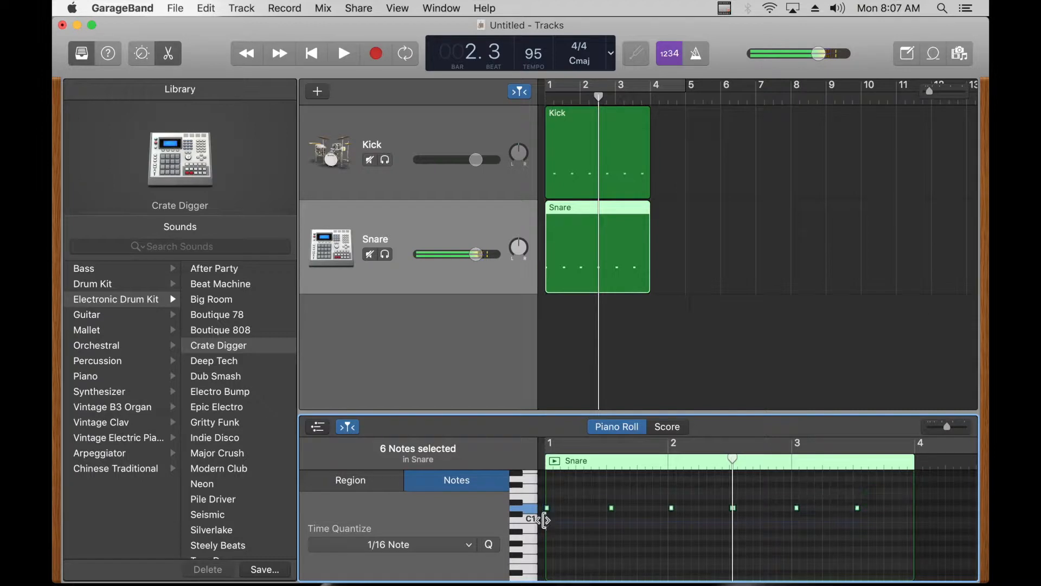
click(451, 546)
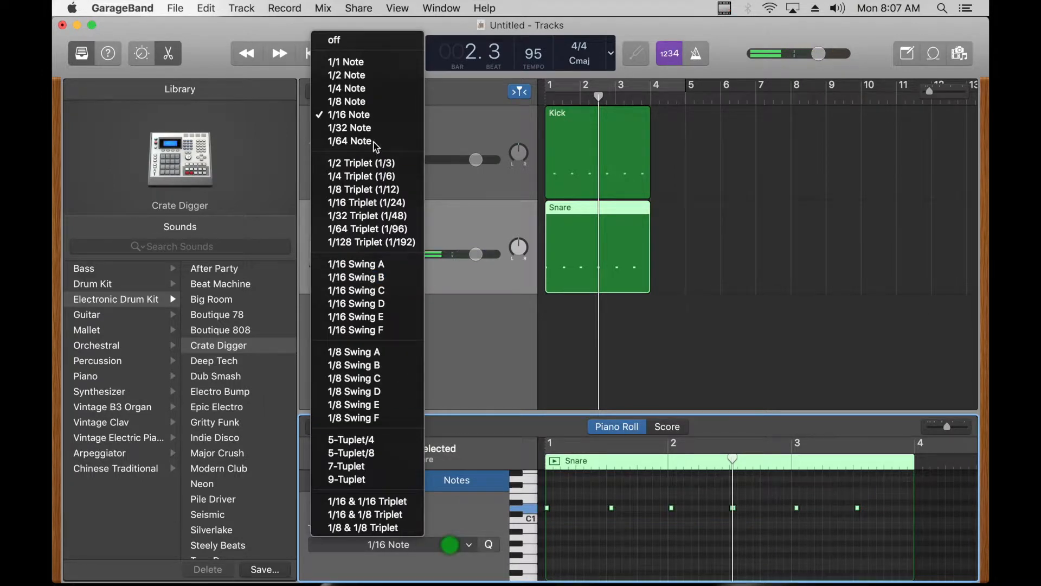
click(374, 117)
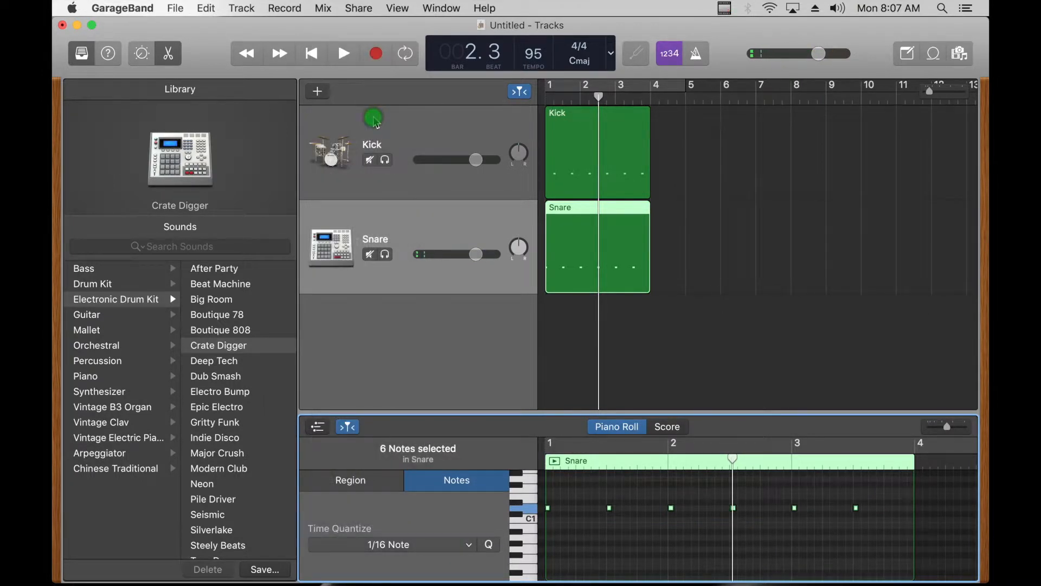
Step: Listen to the kick and quantized snare from the start
key(Return)
key(space)
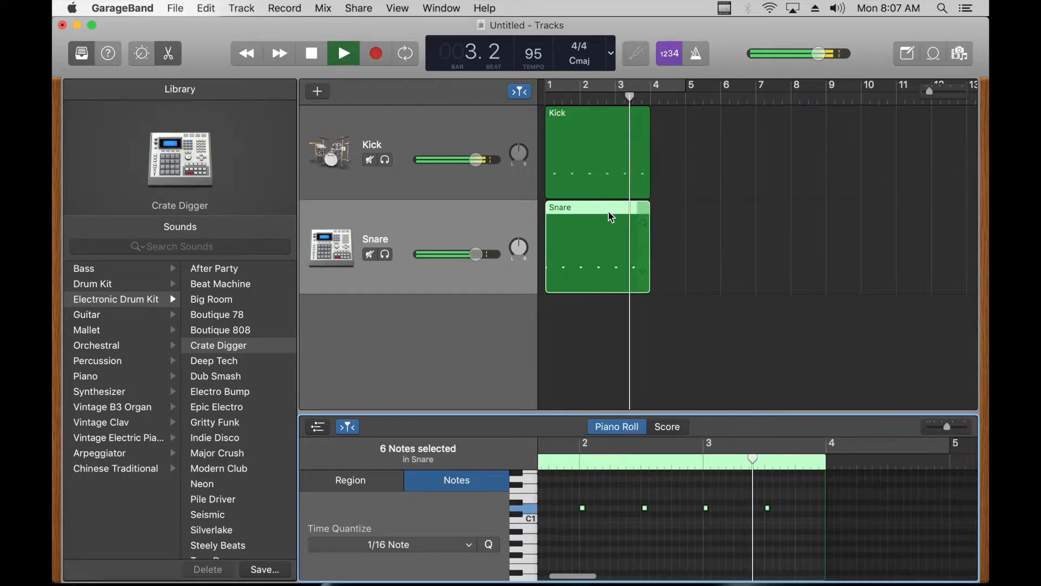
key(space)
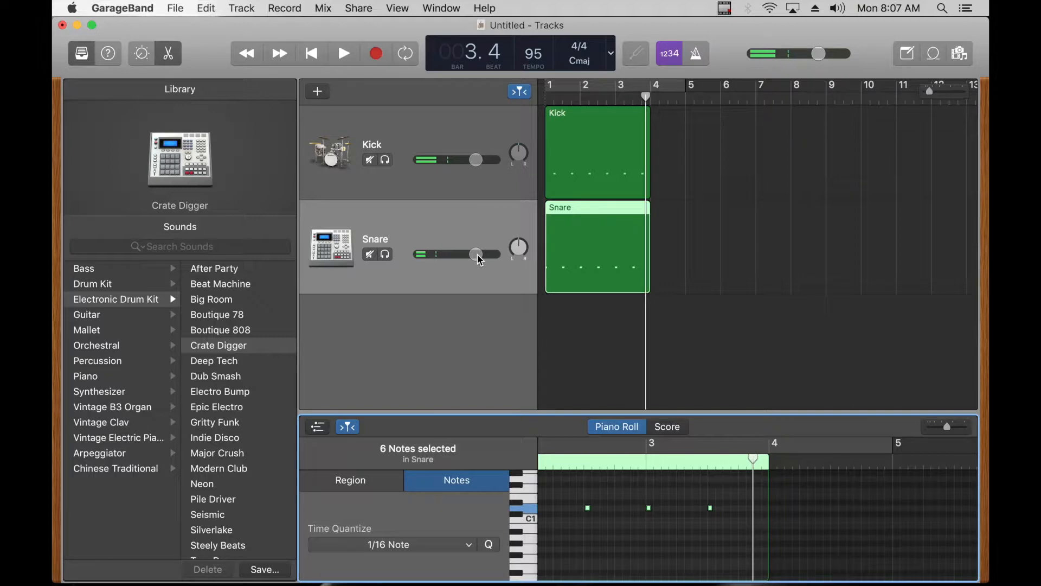
Step: Add a third software instrument track and name it Hi Hat
click(320, 94)
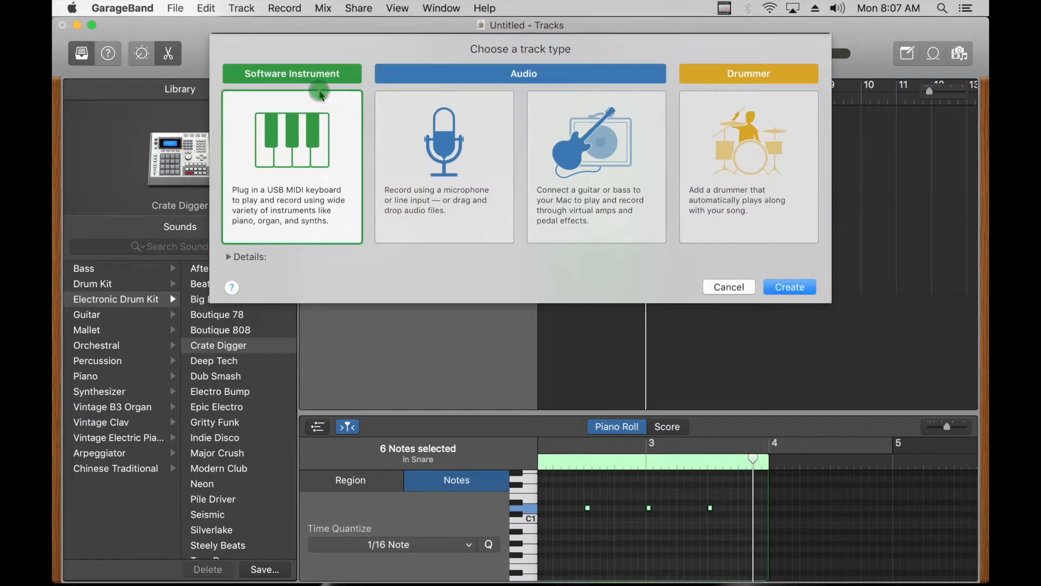
double_click(314, 138)
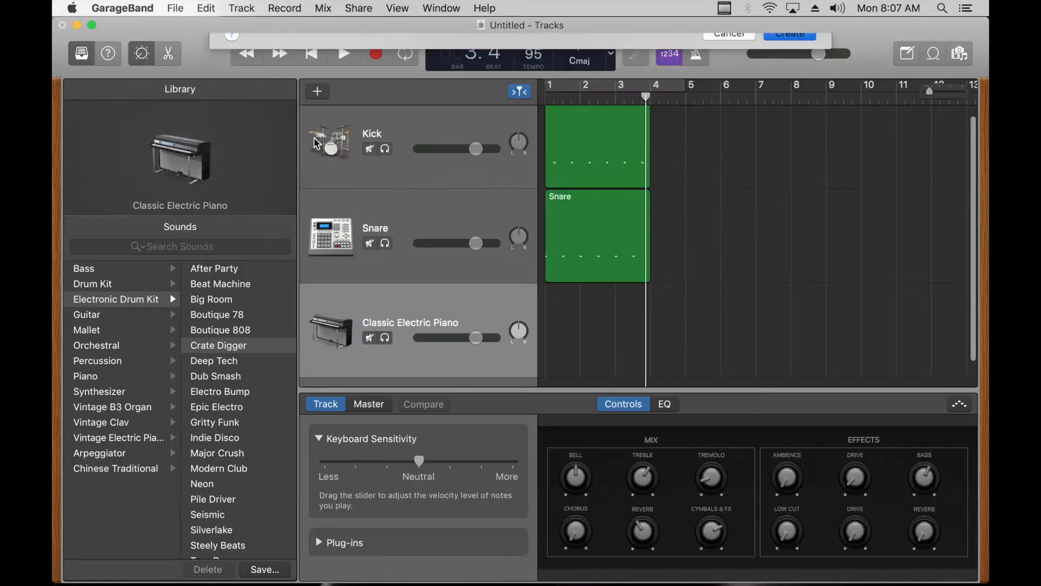
double_click(415, 302)
text(Hi Hat)
key(Return)
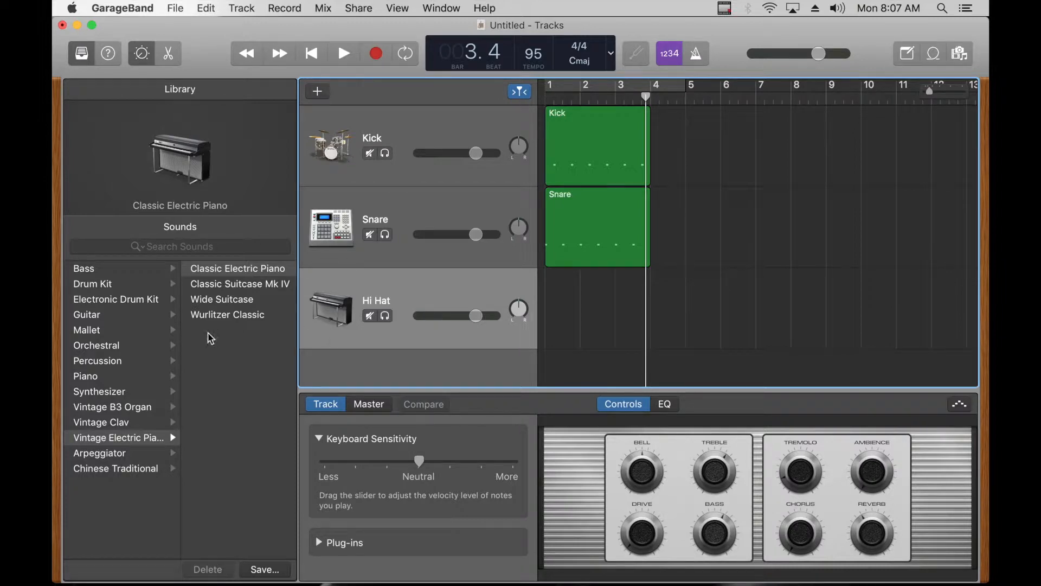
Step: Load the Bluebird drum kit on the Hi Hat track and audition its sounds with Musical Typing to find a hi-hat
click(119, 287)
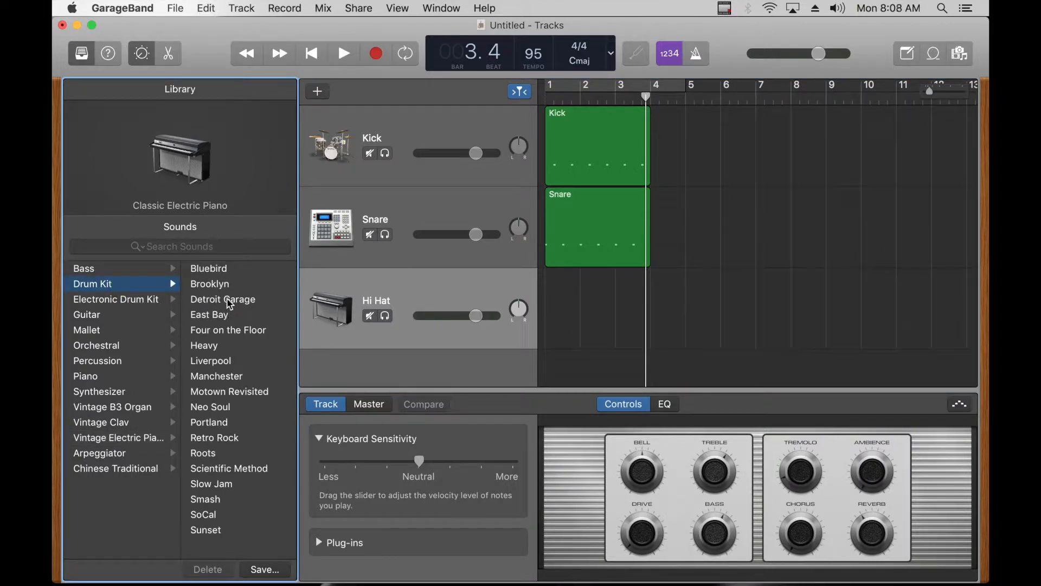
click(233, 270)
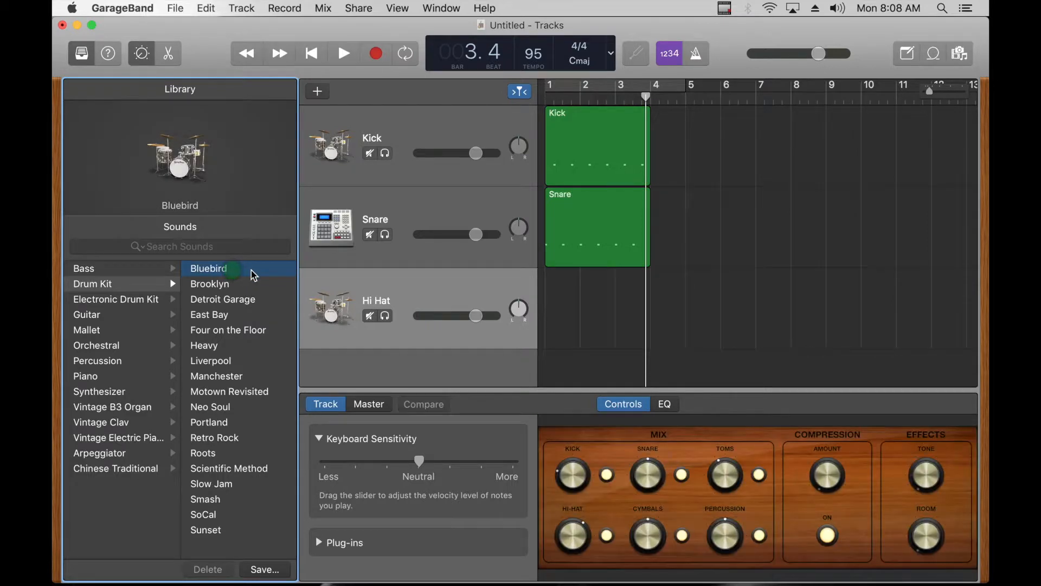
key(super+k)
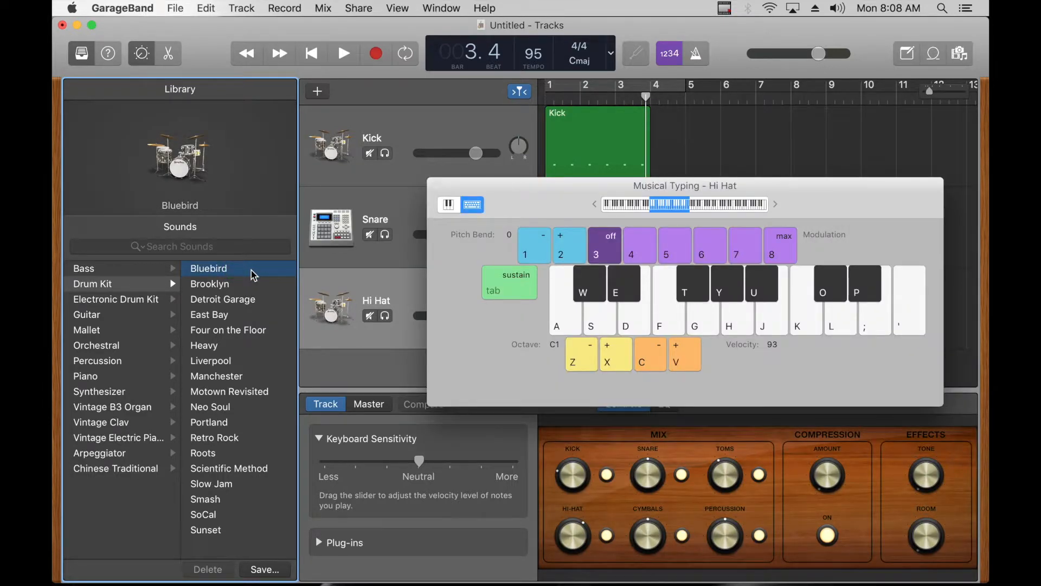
key(f)
key(t)
key(g)
key(y)
key(y)
key(y)
key(y)
Step: Record a steady hi-hat pattern from bar 1 to bar 4 of the Hi Hat track and close Musical Typing
key(Return)
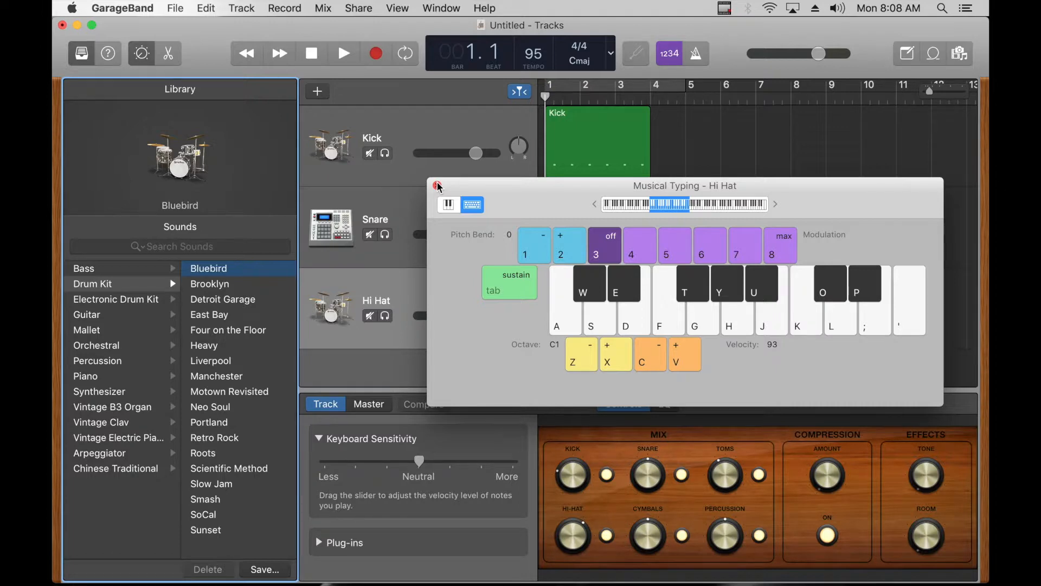
click(381, 54)
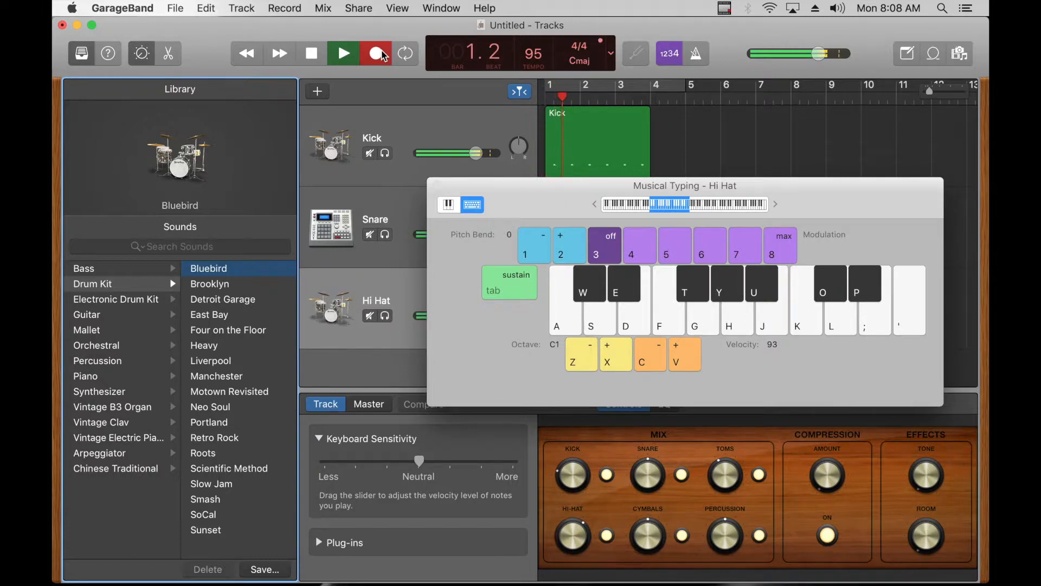
key(y)
key(y)
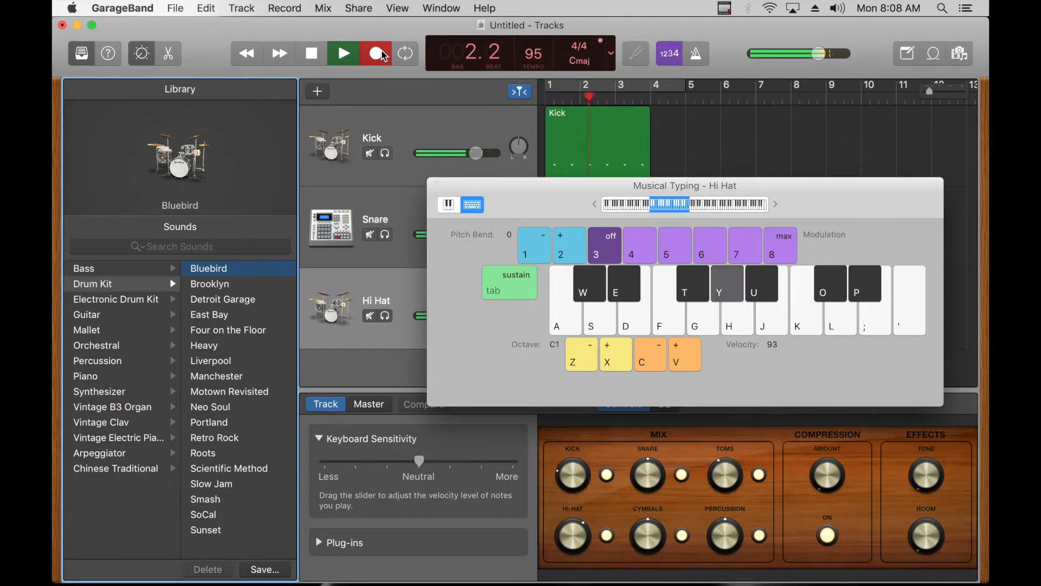
key(y)
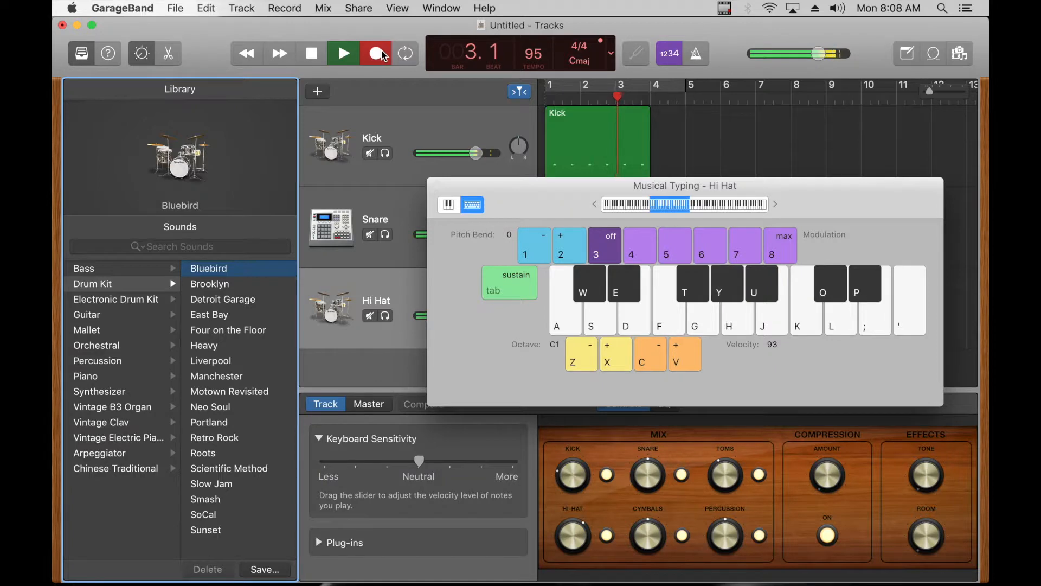
key(y)
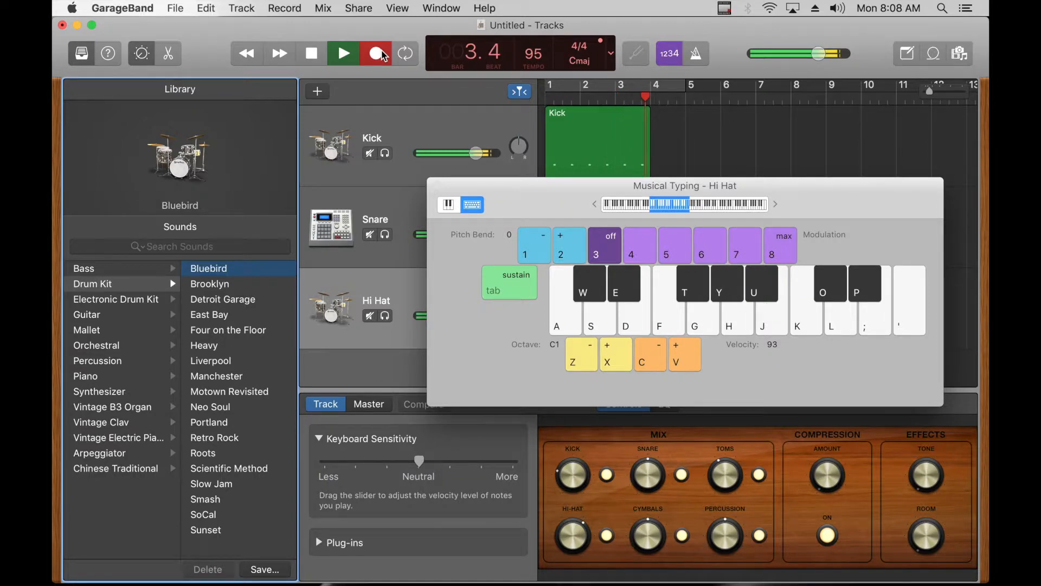
key(space)
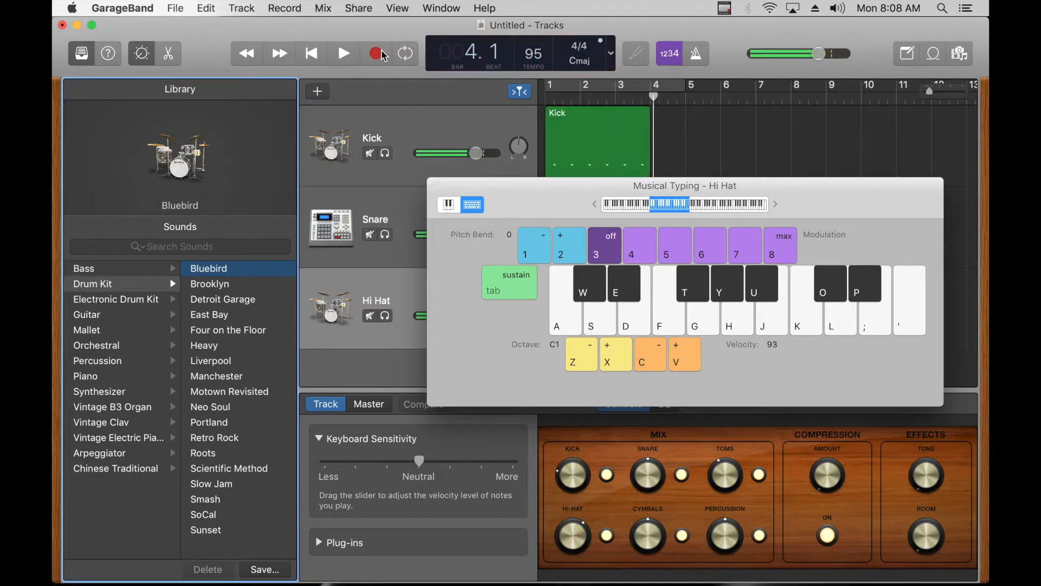
click(438, 186)
drag(679, 315, 648, 319)
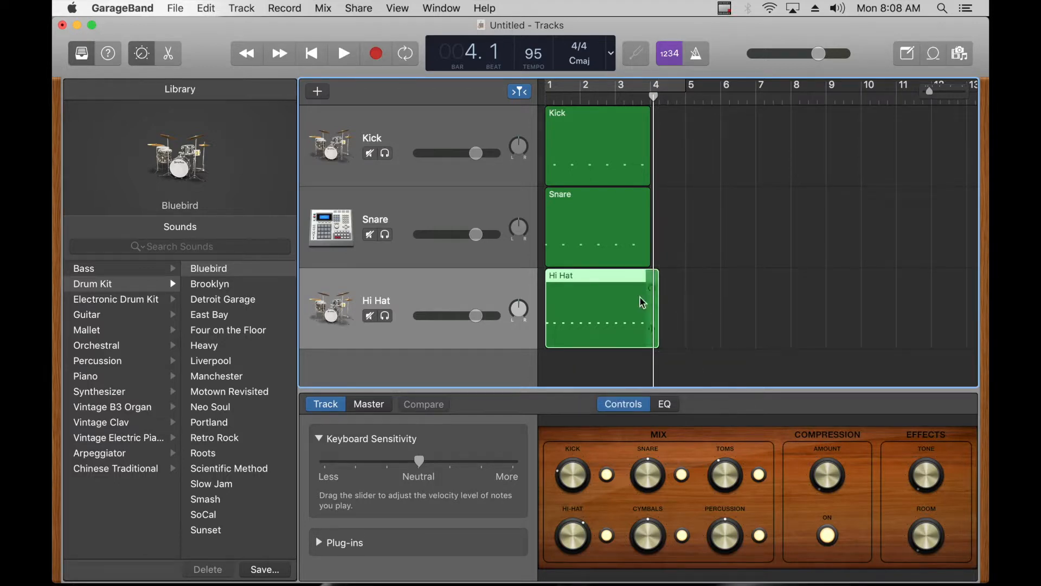
Step: Select all 13 notes of the Hi Hat region in the Piano Roll and quantize their timing to 1/16 Note
click(170, 54)
drag(919, 500, 525, 520)
click(450, 549)
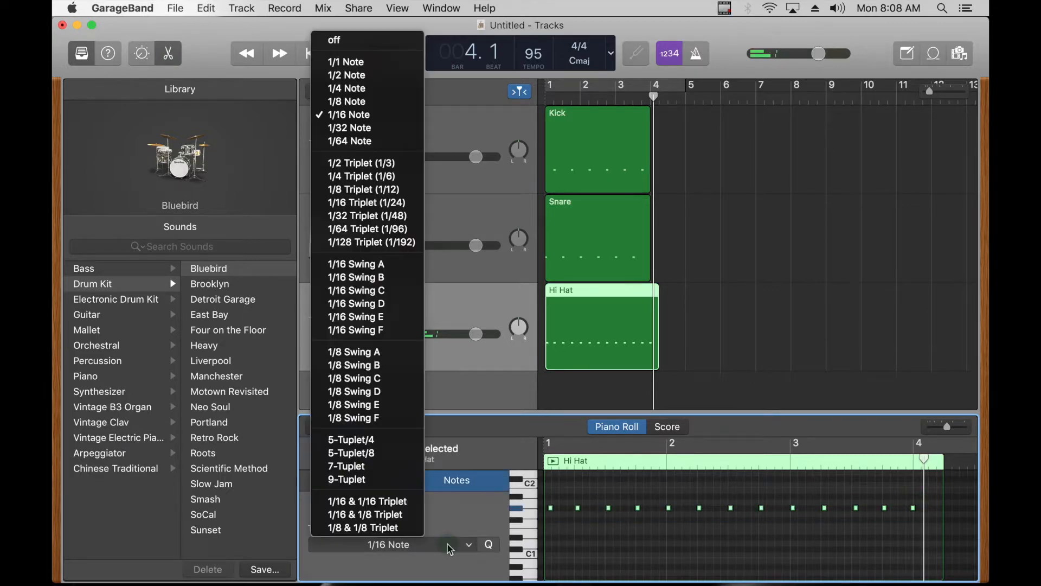
click(376, 119)
Step: Listen to the kick, snare and quantized hi-hat together from bar 1
key(Return)
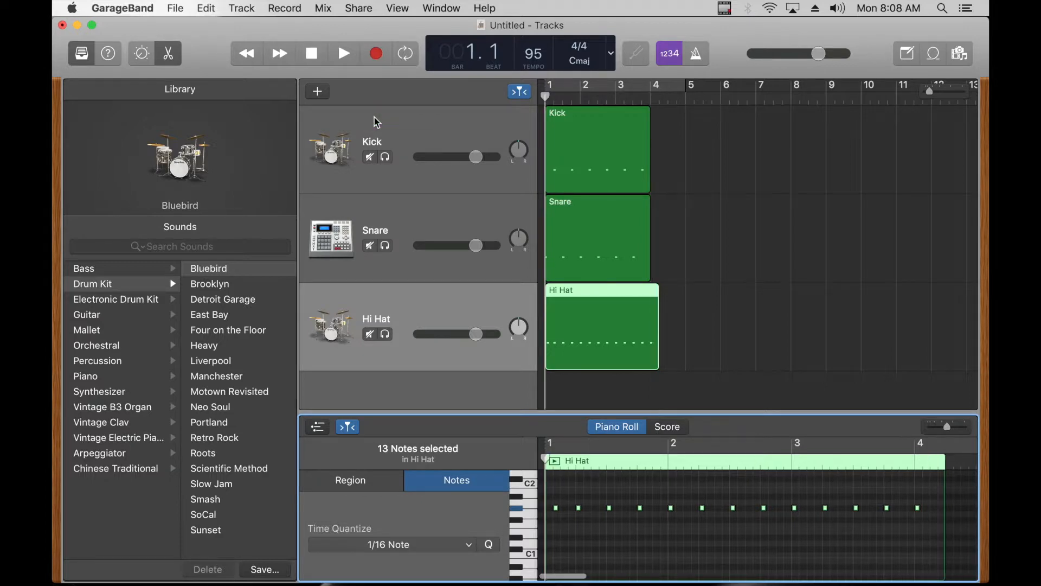
key(space)
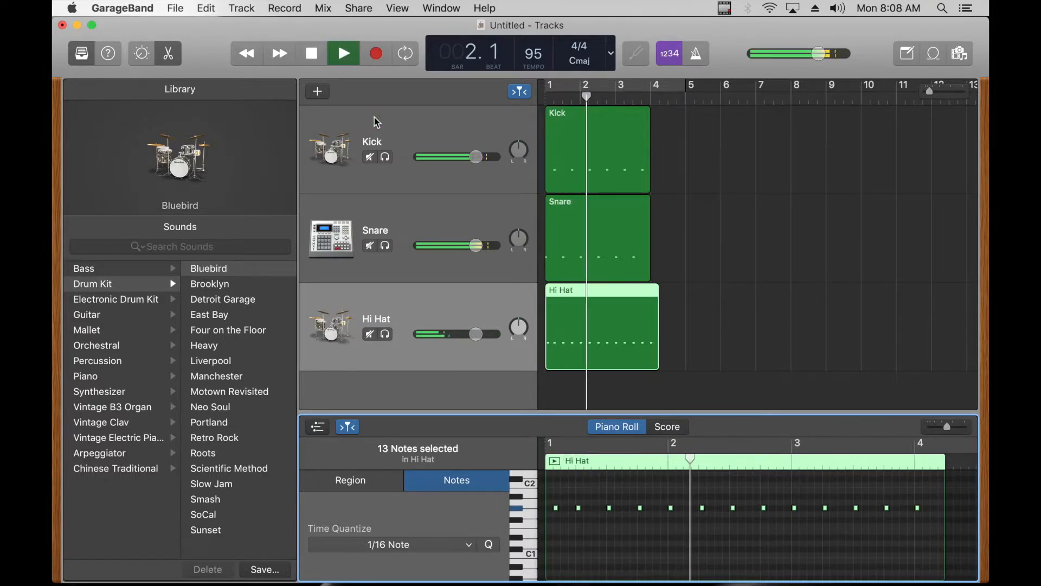
key(space)
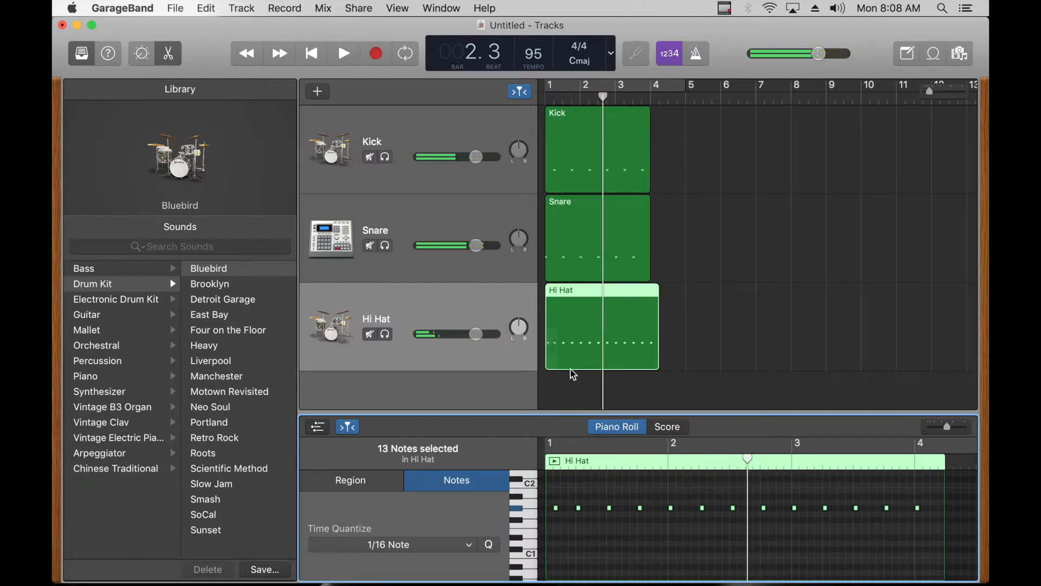
Step: Move the first hi-hat note to the very start of bar 1 and play the beat from the beginning
click(560, 529)
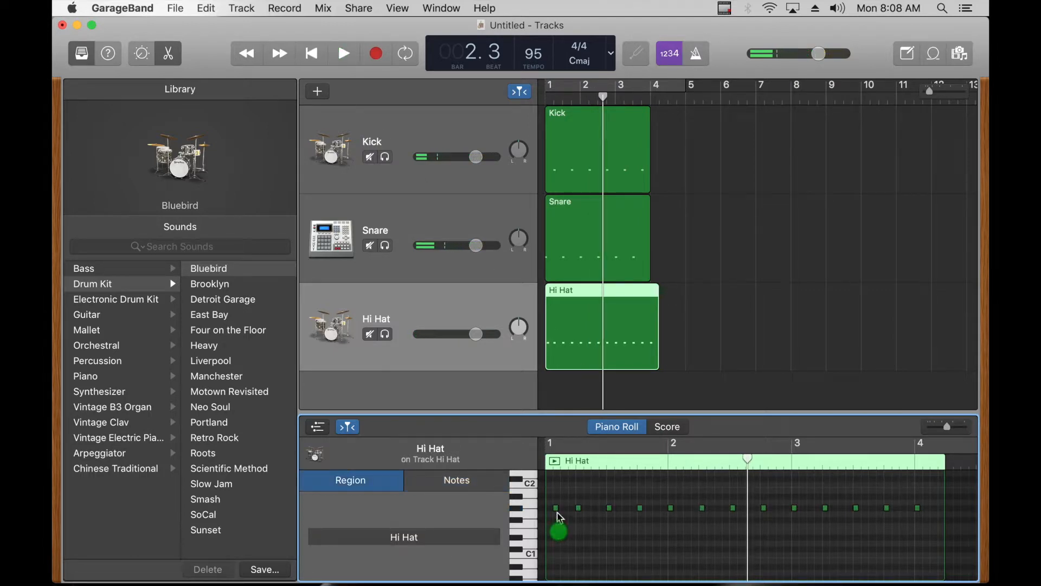
drag(560, 514, 556, 514)
key(Return)
key(space)
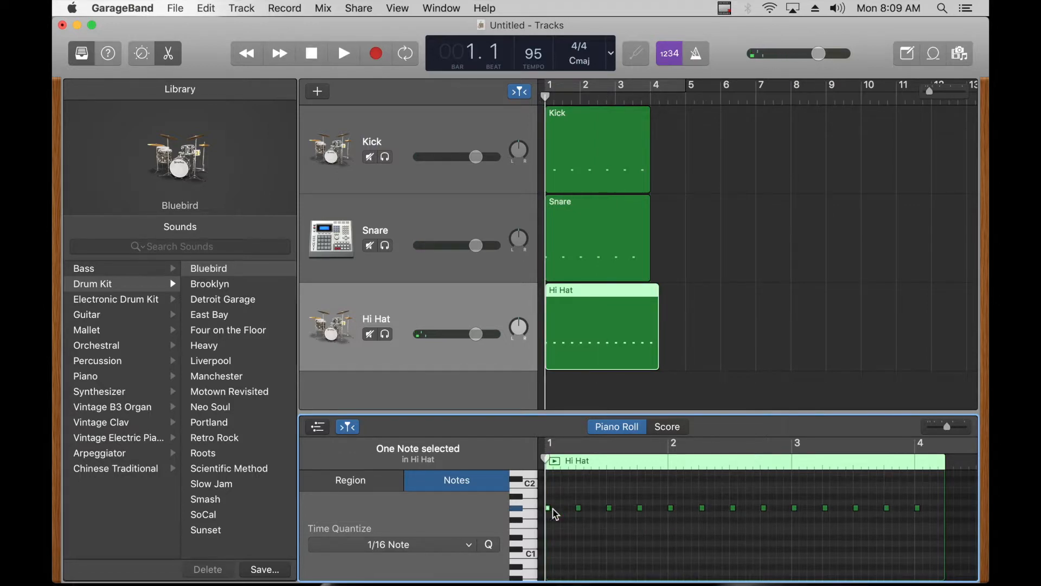
key(space)
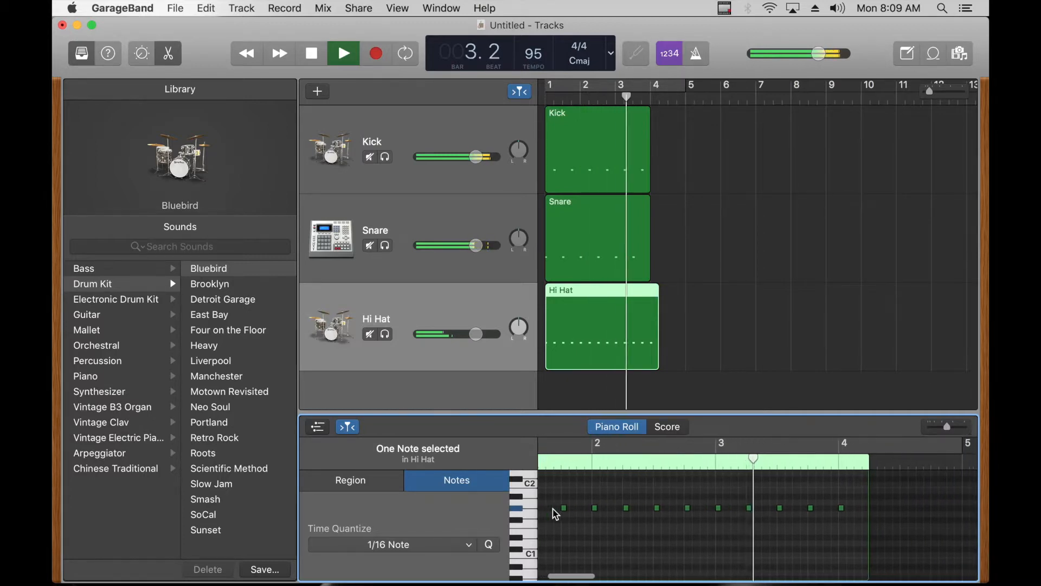
key(space)
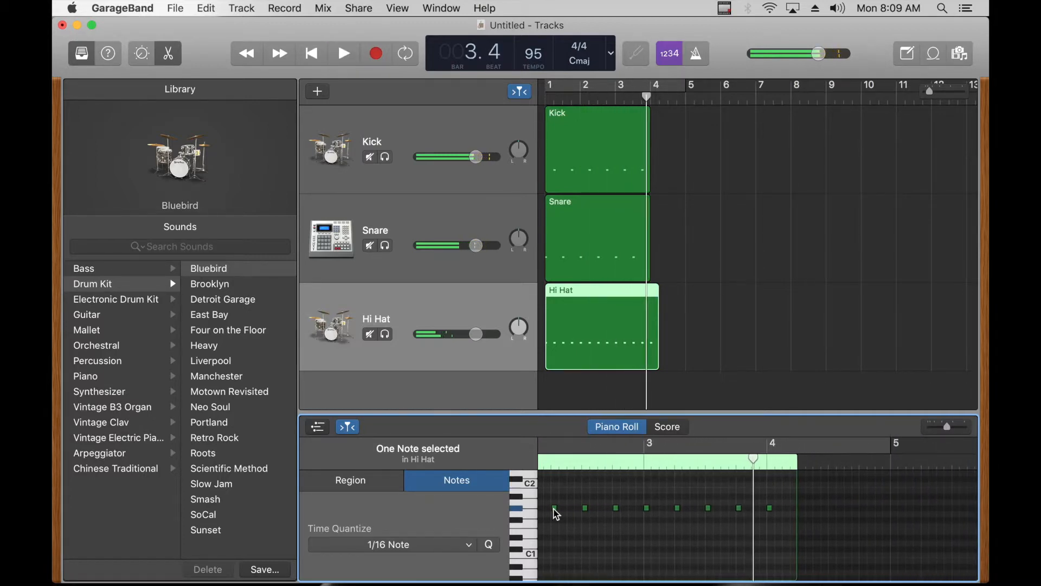
Step: Add a hi-hat note midway between each pair of existing notes from bar 1 up to bar 4
scroll(699, 477, left, 5)
scroll(702, 477, left, 2)
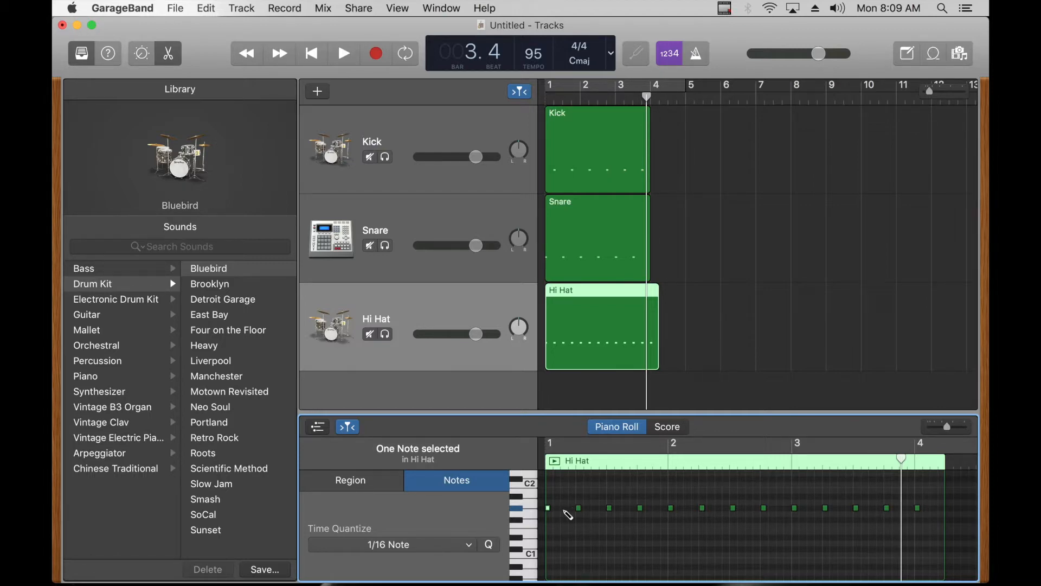
click(565, 510)
click(594, 509)
click(624, 508)
click(656, 509)
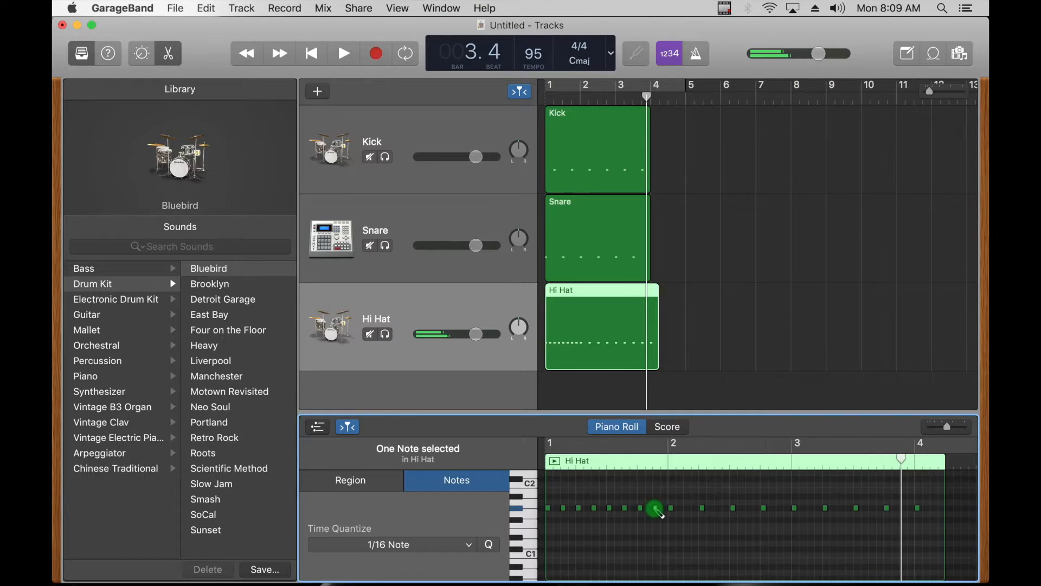
click(687, 508)
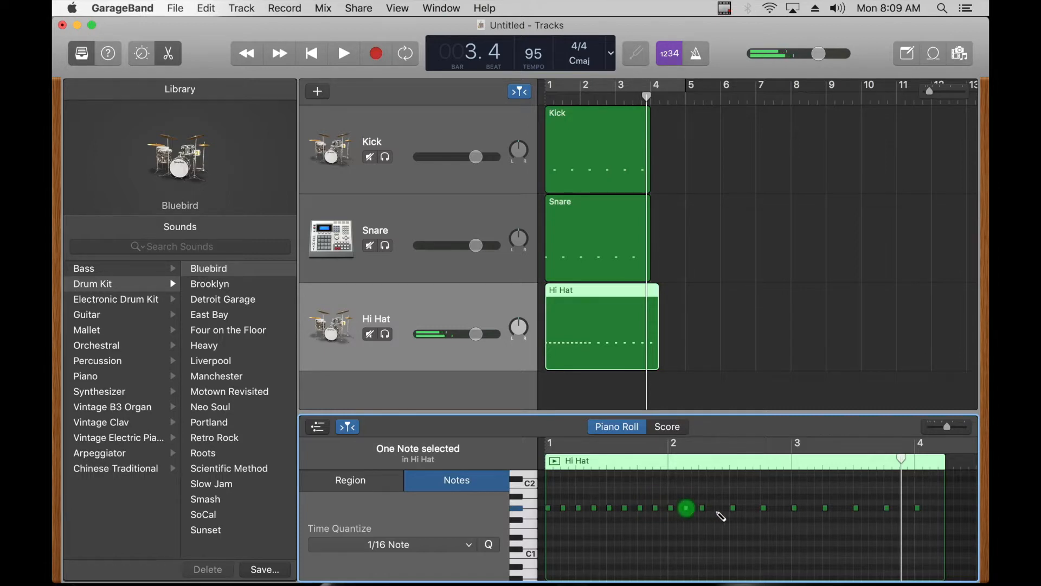
click(718, 508)
click(749, 508)
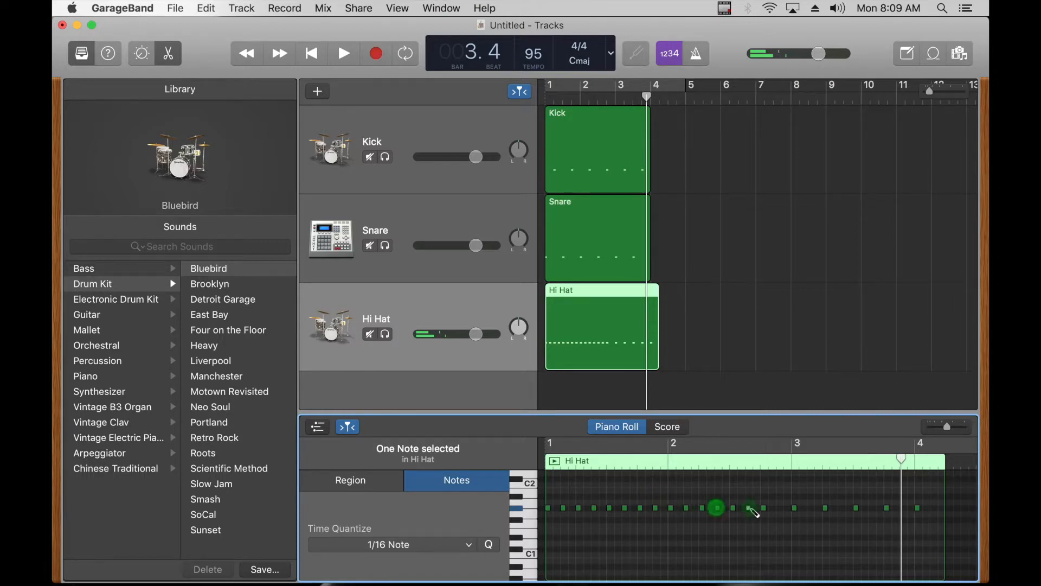
click(779, 508)
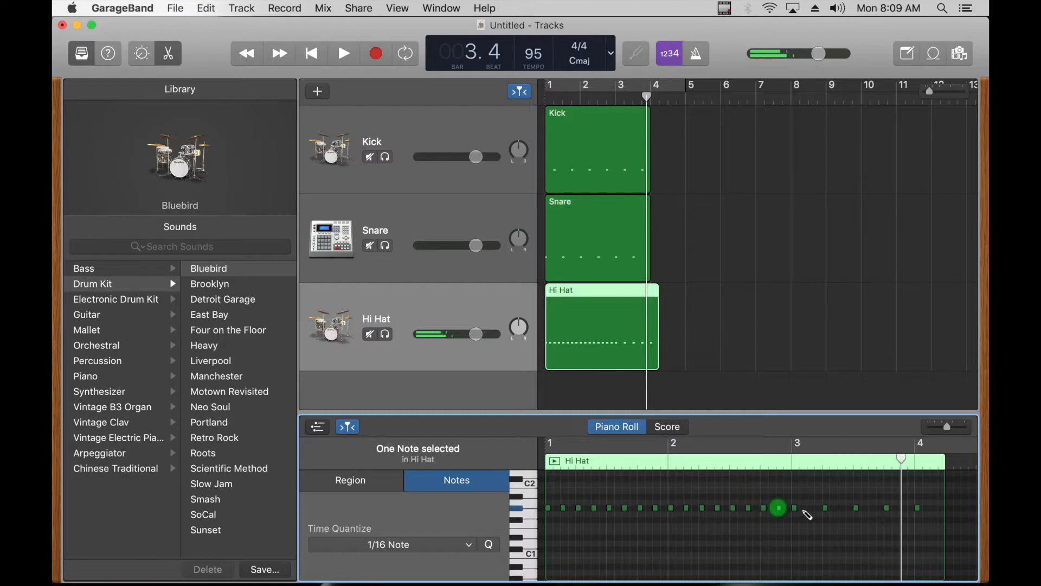
click(810, 508)
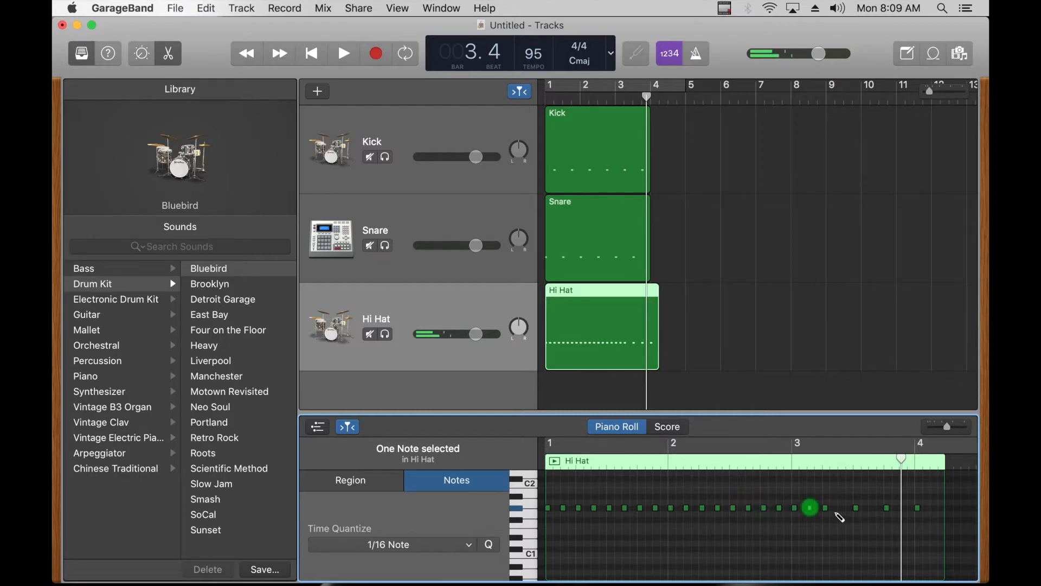
click(871, 508)
click(902, 508)
Step: Listen to the beat with the doubled hi-hat pattern from bar 1 and return the playhead to the start
key(Return)
key(space)
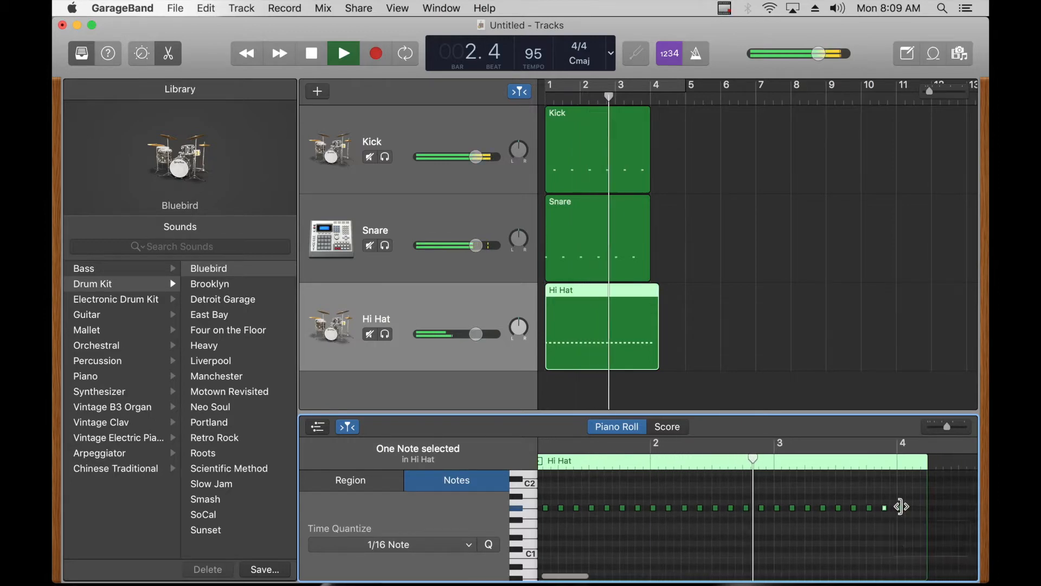
scroll(902, 510, right, 3)
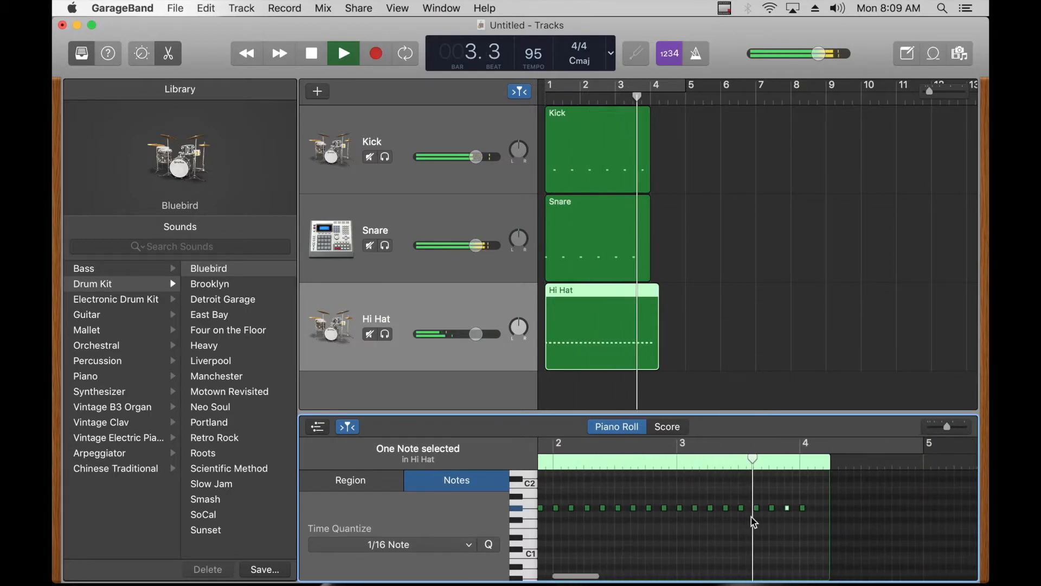
key(Return)
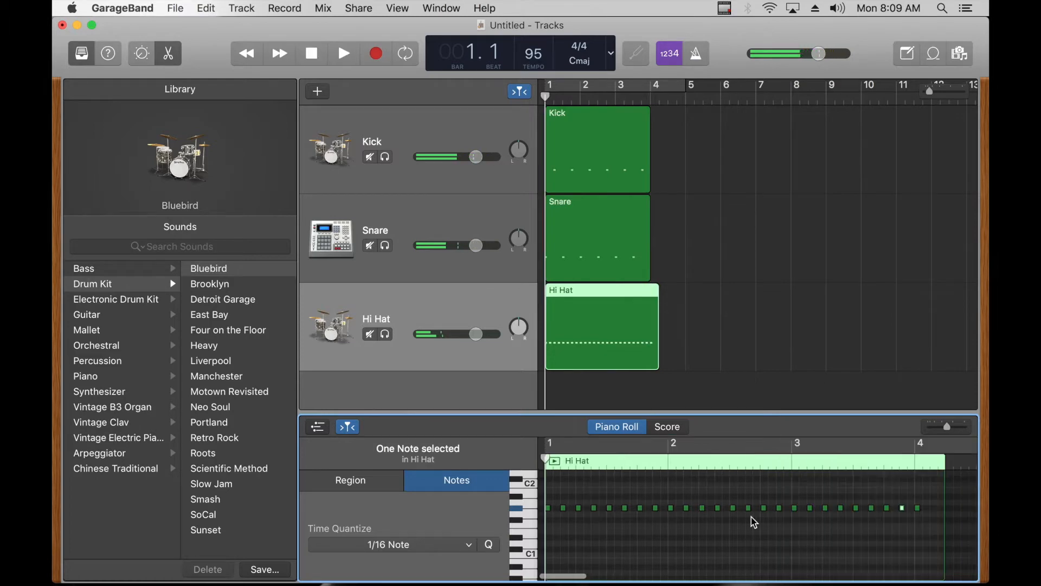
Step: Add hi-hat notes between all existing ones throughout bar 1 and play back the faster pattern
click(557, 508)
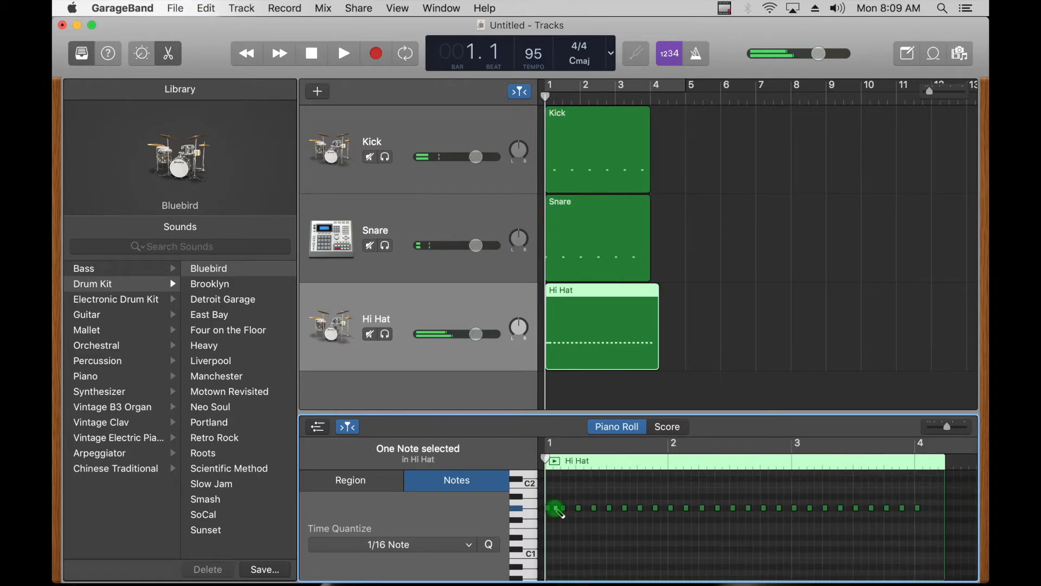
click(574, 509)
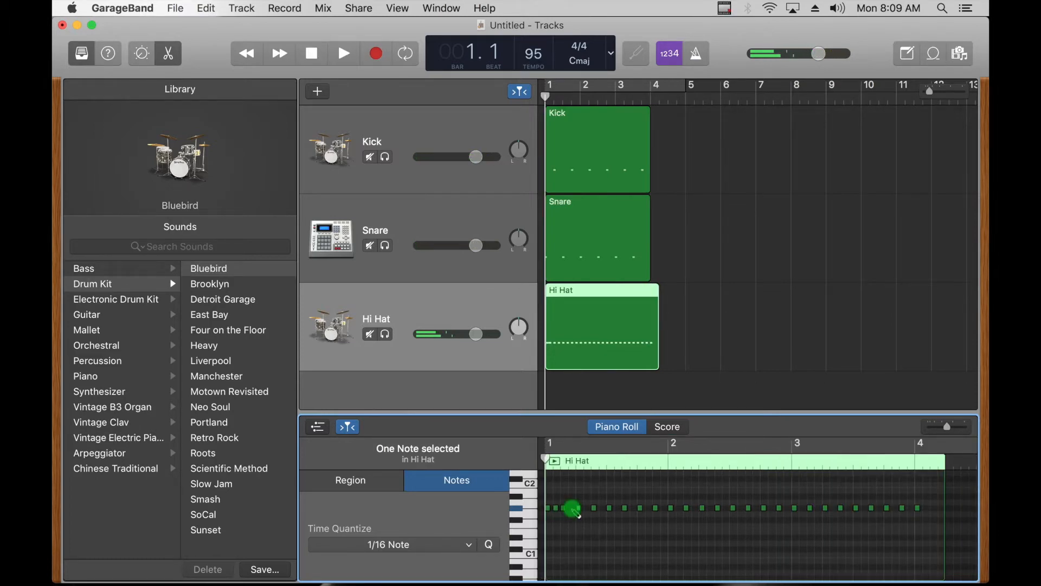
click(587, 508)
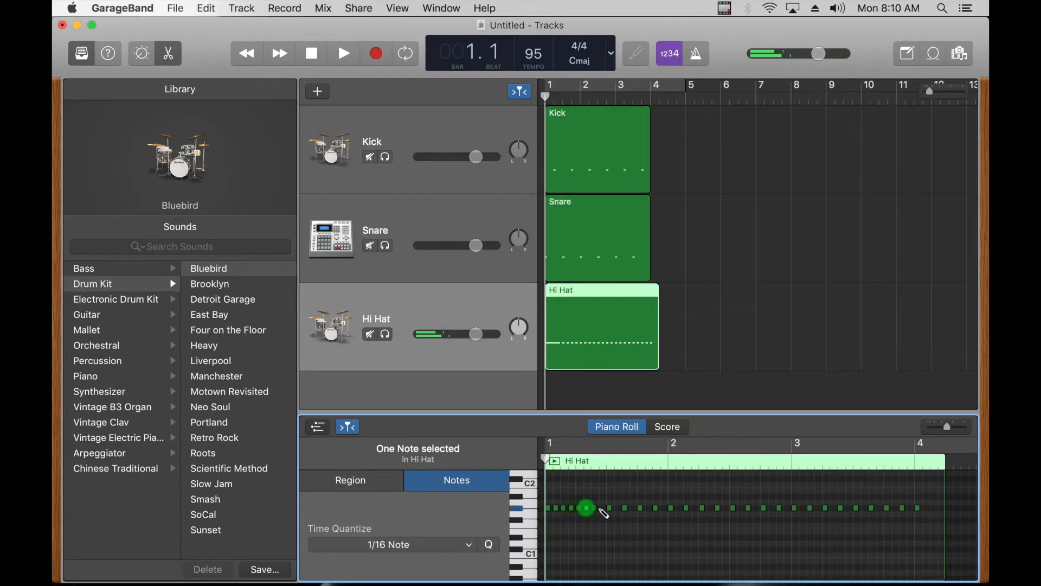
click(602, 508)
click(617, 509)
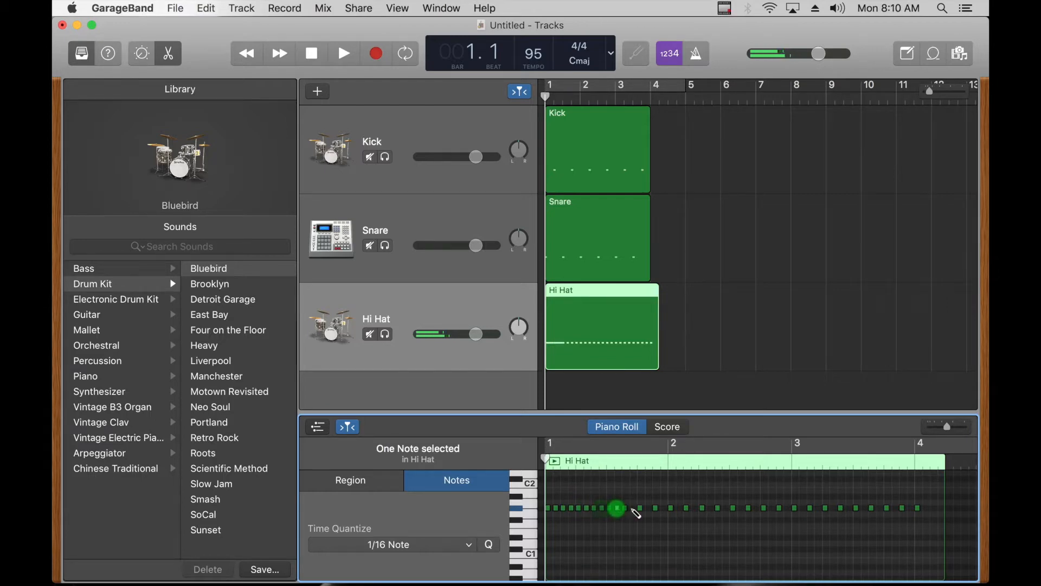
click(632, 508)
click(648, 508)
click(663, 508)
key(space)
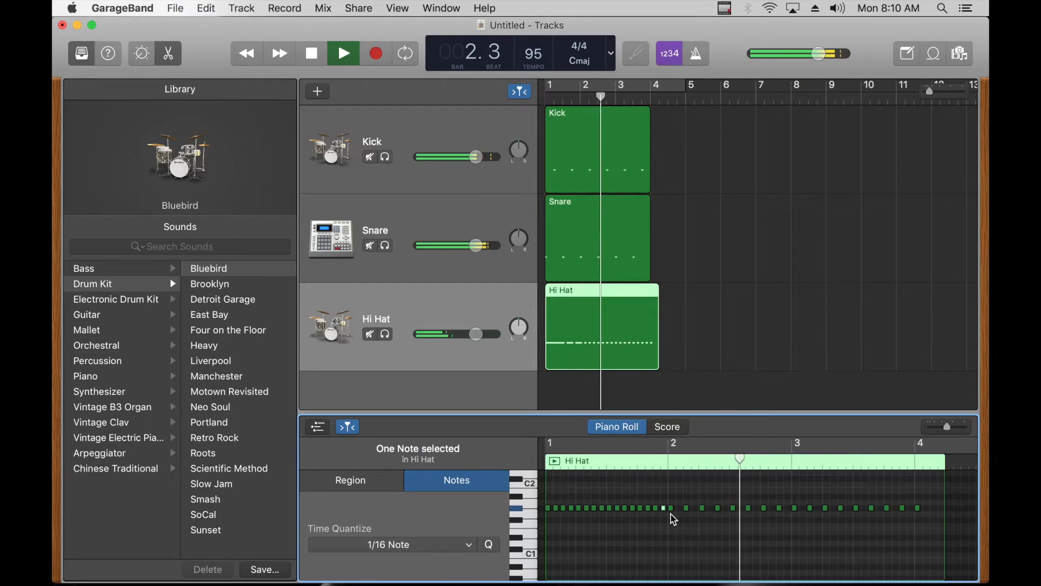
key(space)
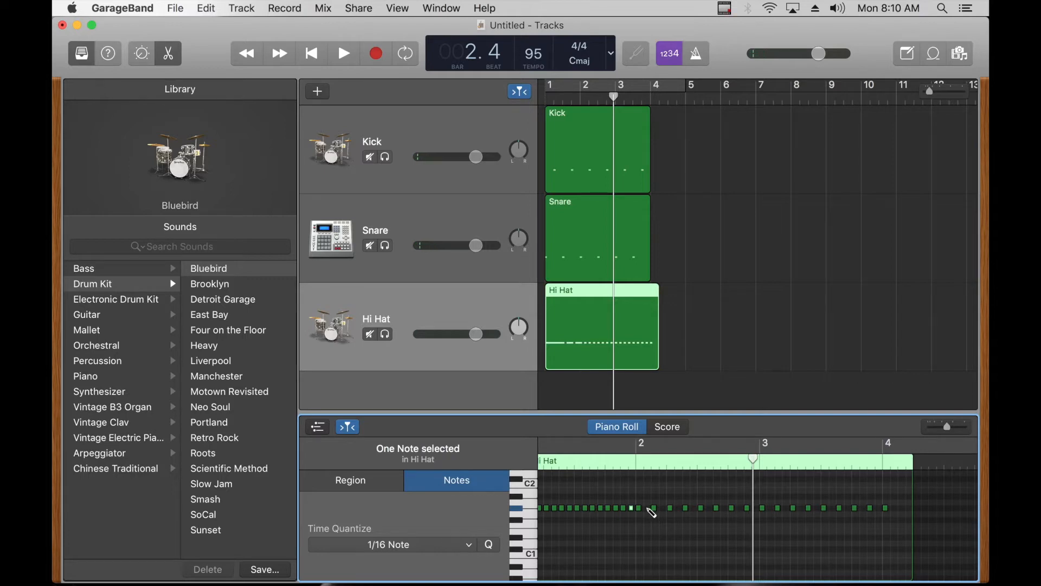
Step: Delete the last five notes of the Hi Hat region and undo the deletion
drag(656, 509, 663, 508)
drag(663, 509, 662, 509)
drag(867, 518, 826, 516)
key(Delete)
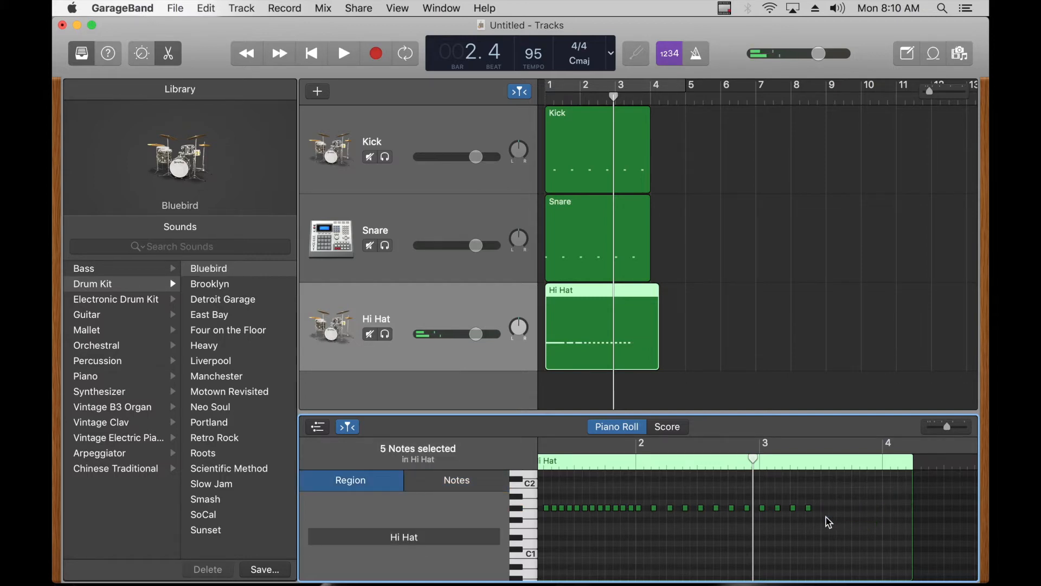
key(super+z)
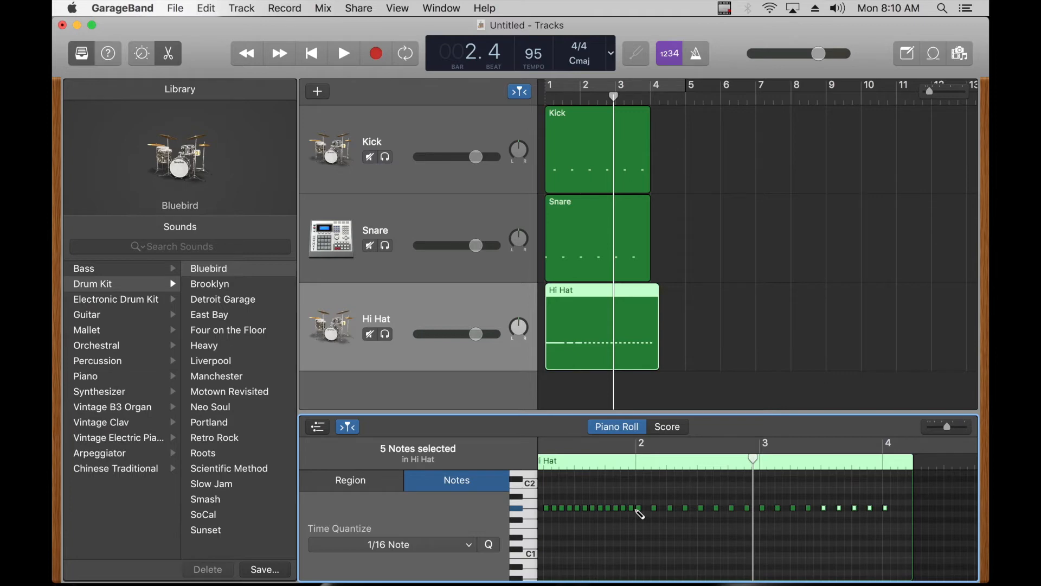
Step: Fill the gaps between the hi-hat notes in the first two beats of bar 1 with extra notes and play them back
scroll(637, 513, left, 3)
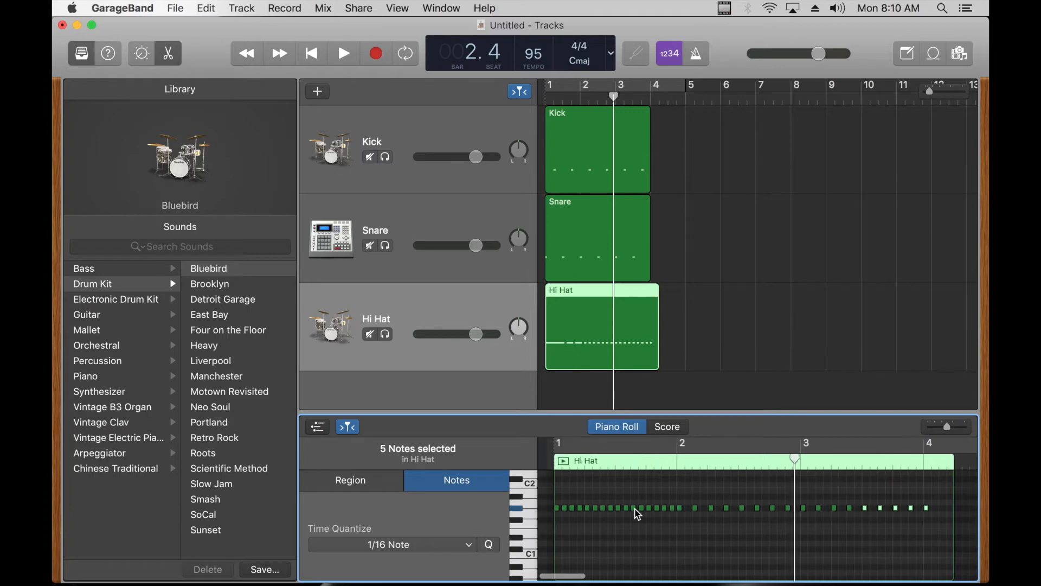
click(554, 508)
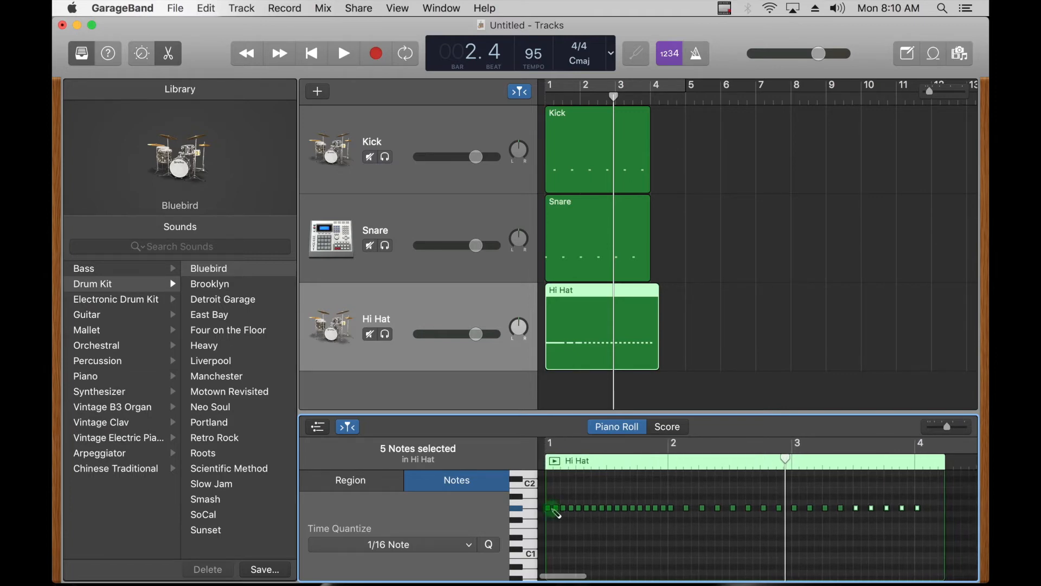
click(653, 497)
drag(951, 432, 953, 426)
scroll(853, 498, left, 5)
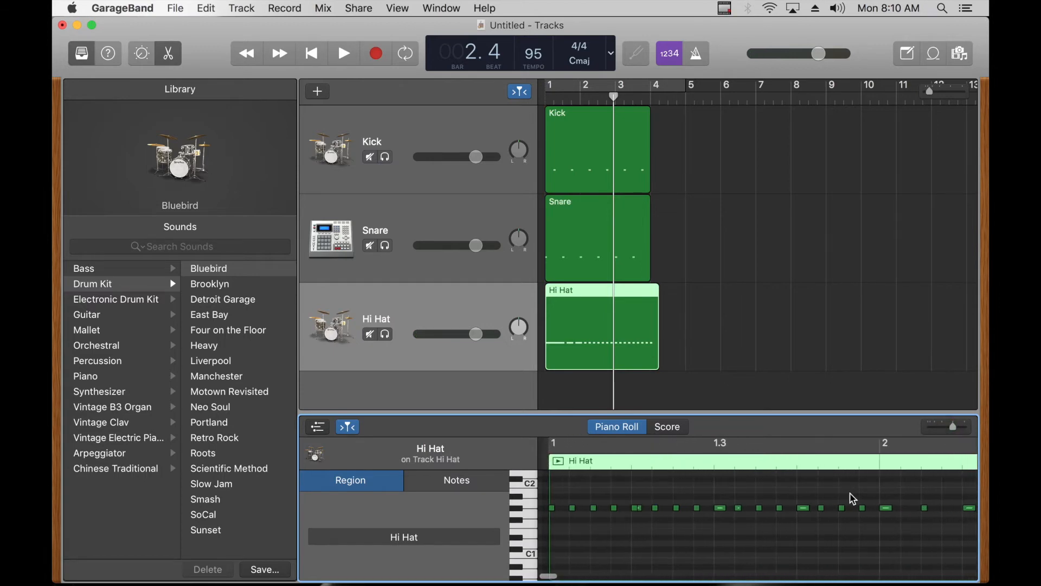
drag(560, 510, 687, 513)
key(Return)
key(space)
key(space)
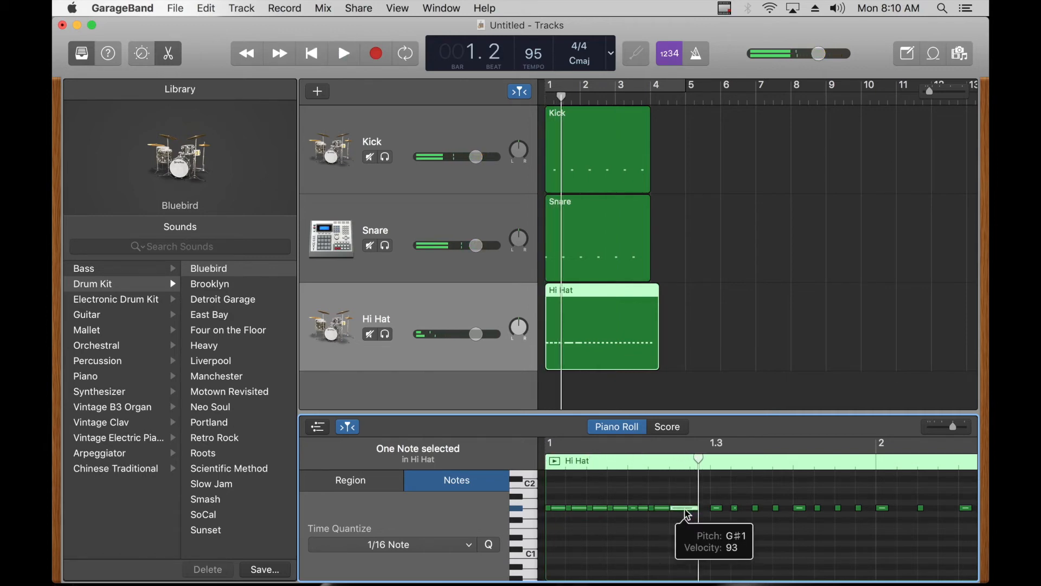
Step: Return the playhead to bar 1 and change the Kick track's sound to the Deep Tech electronic drum kit
drag(562, 97, 442, 107)
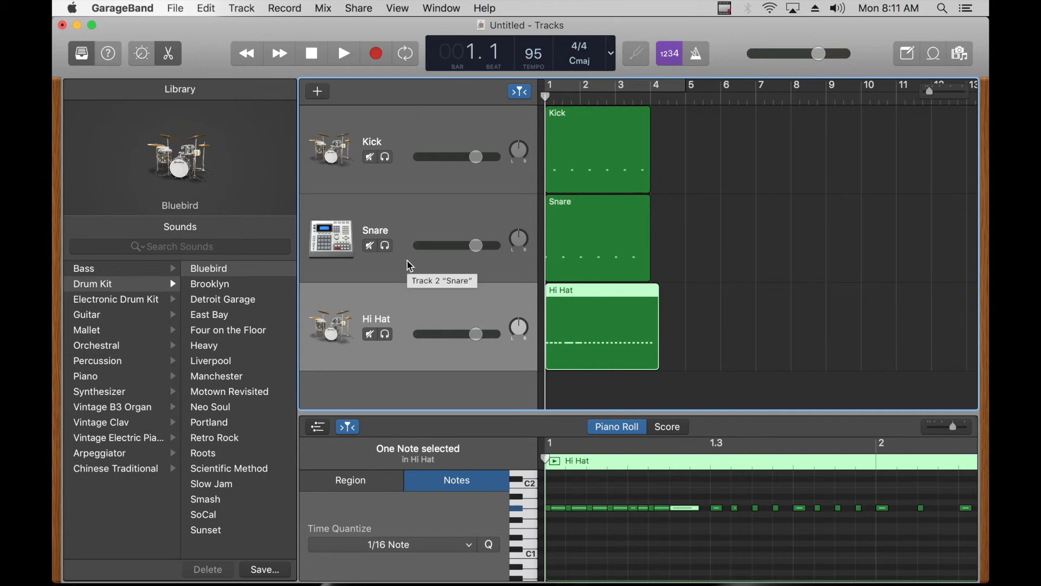
click(407, 131)
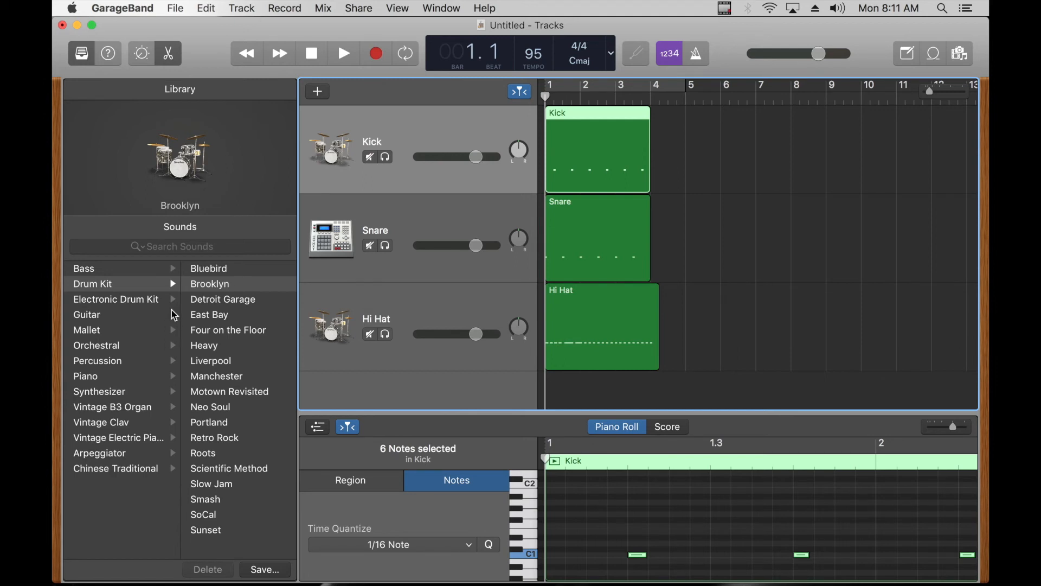
click(136, 304)
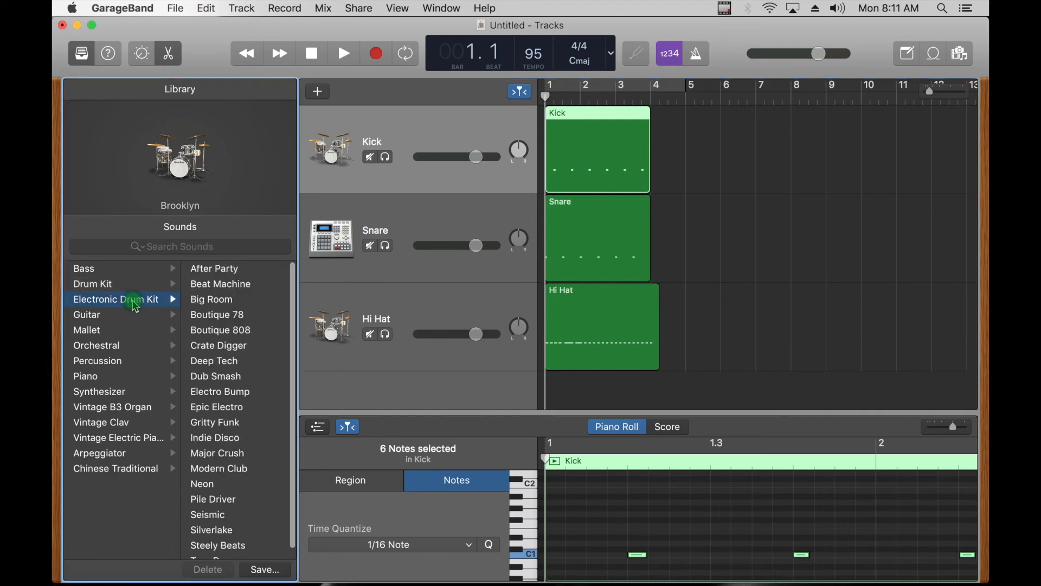
click(239, 362)
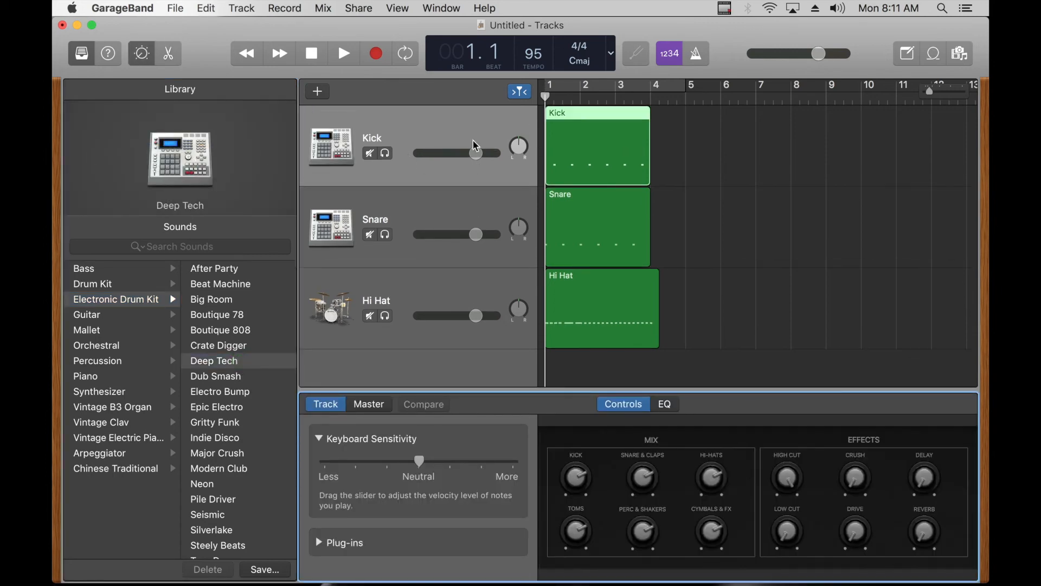
Step: Toggle mute on the Kick track, then solo the track and listen to its new sound alone
click(371, 154)
click(371, 154)
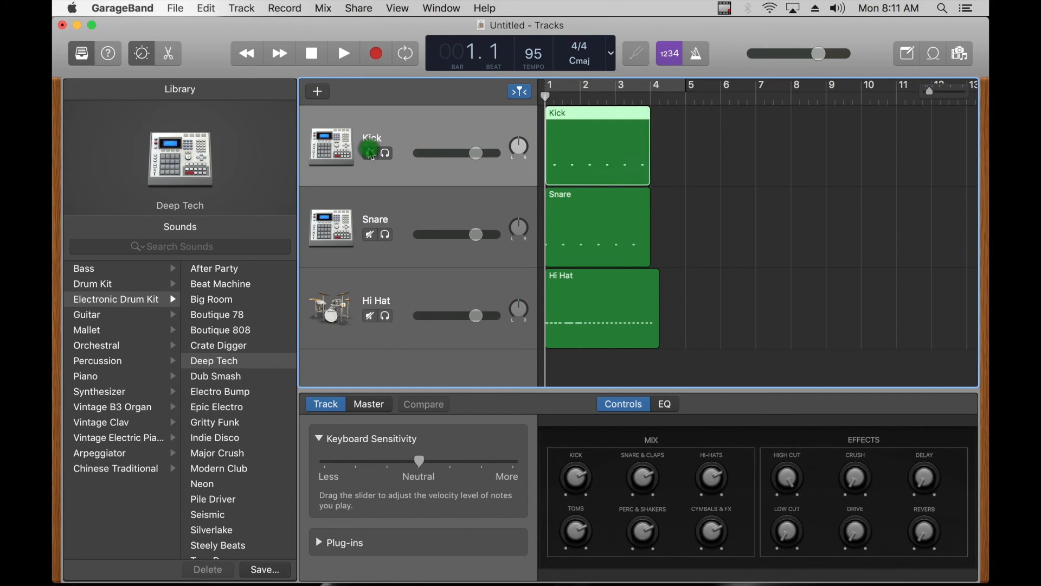
click(386, 156)
key(space)
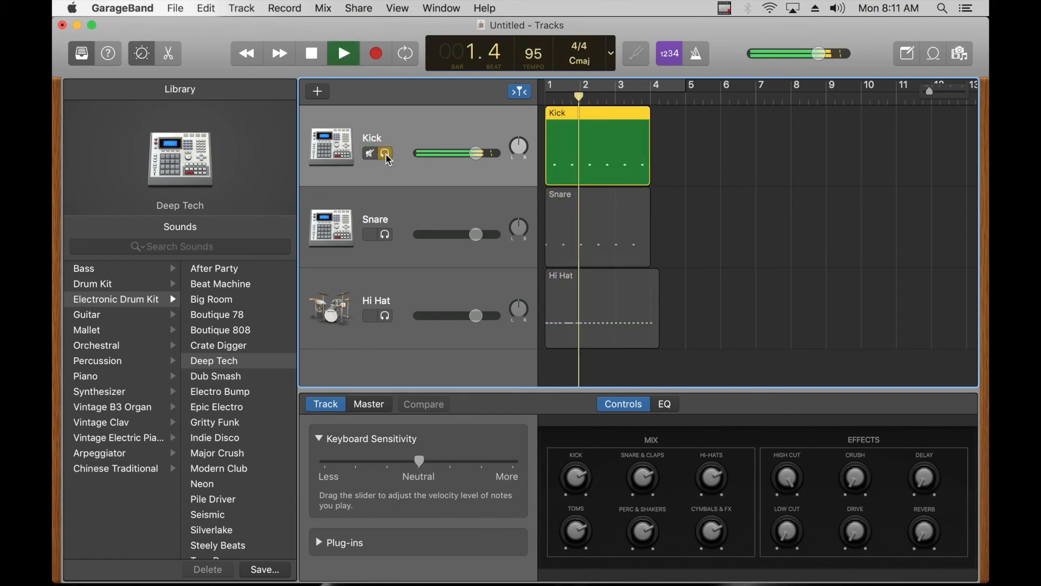
key(space)
Step: Turn off solo on the Kick track and listen to it together with the snare and hi-hat
click(387, 157)
key(space)
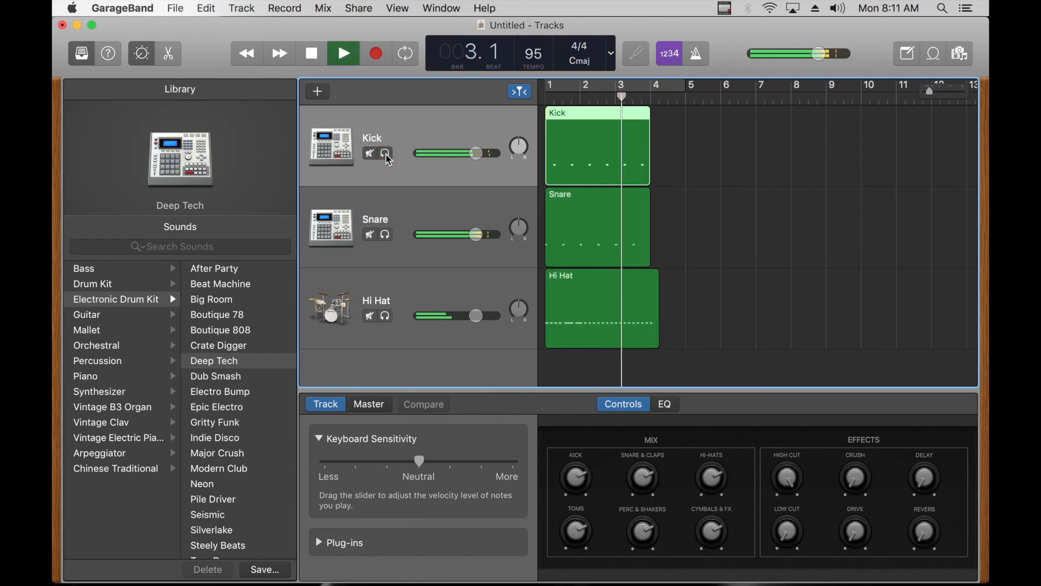
key(space)
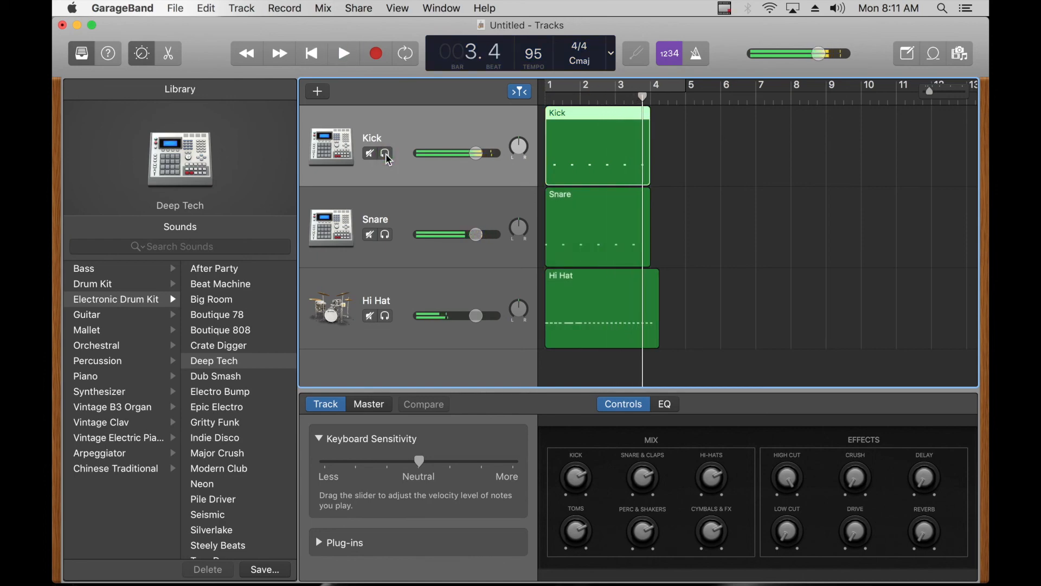